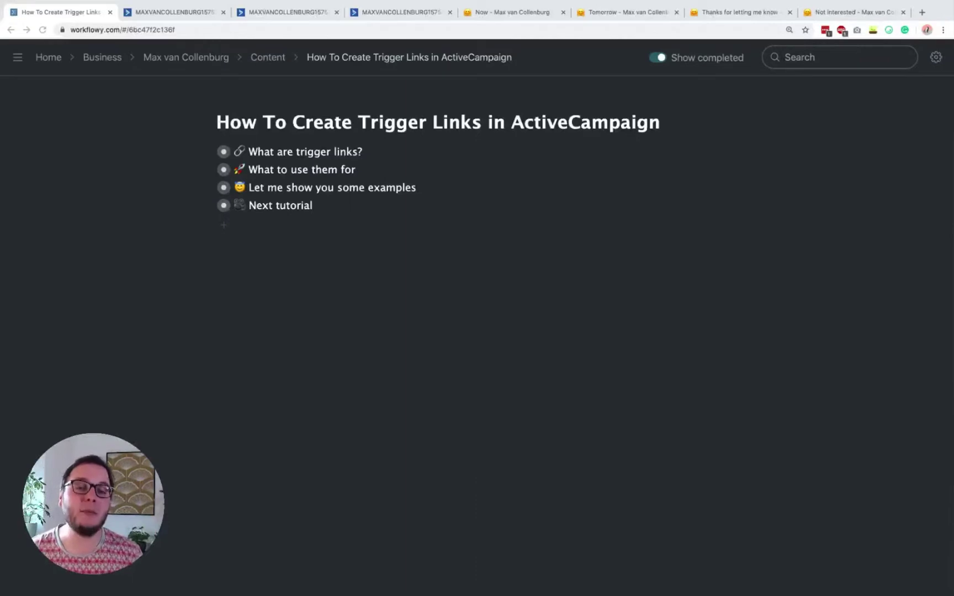
In WorkFlowy, expand 'What are trigger links?' to show its sub-points
key(super+Tab)
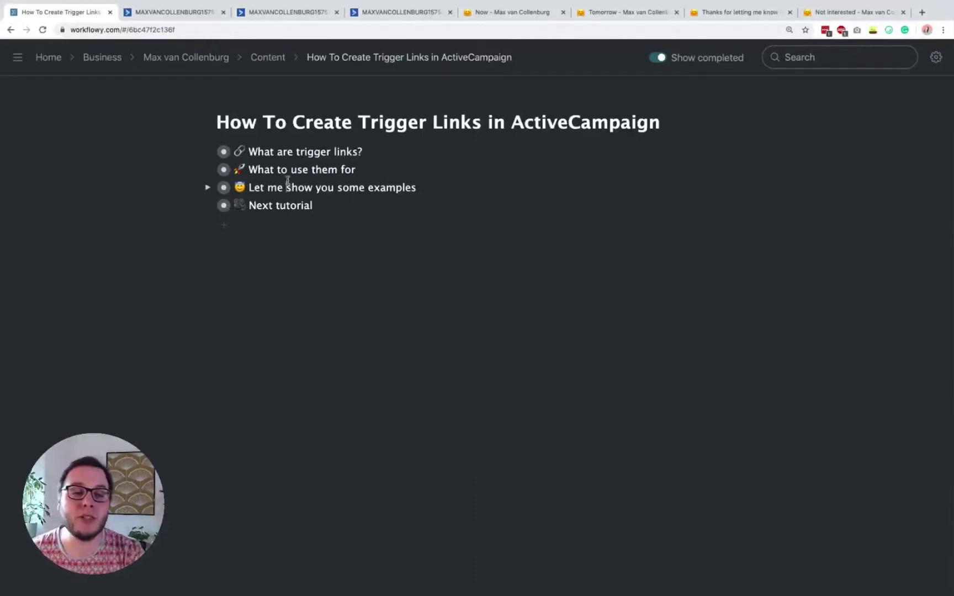
triple_click(268, 156)
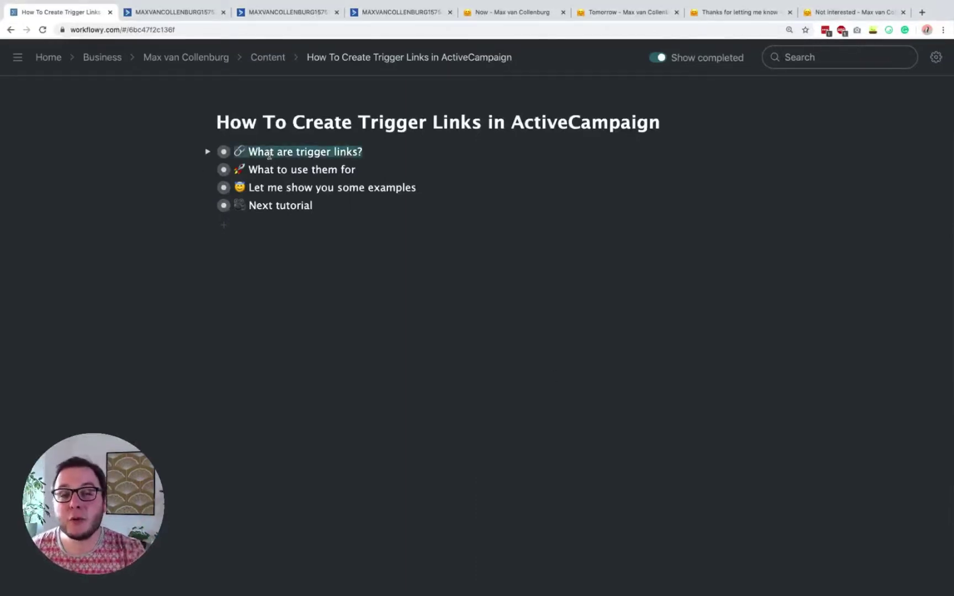
click(207, 153)
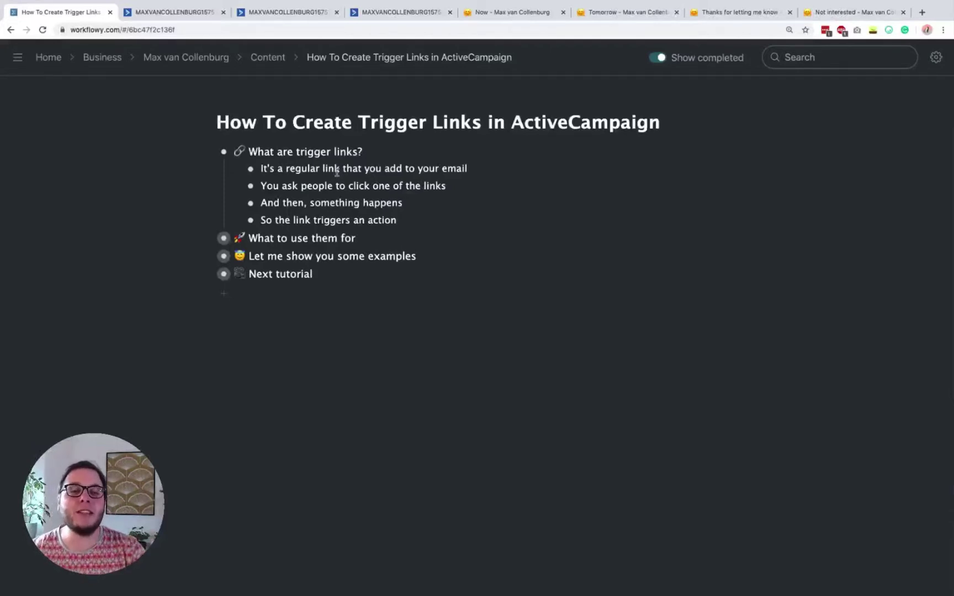
drag(395, 116, 442, 115)
click(435, 150)
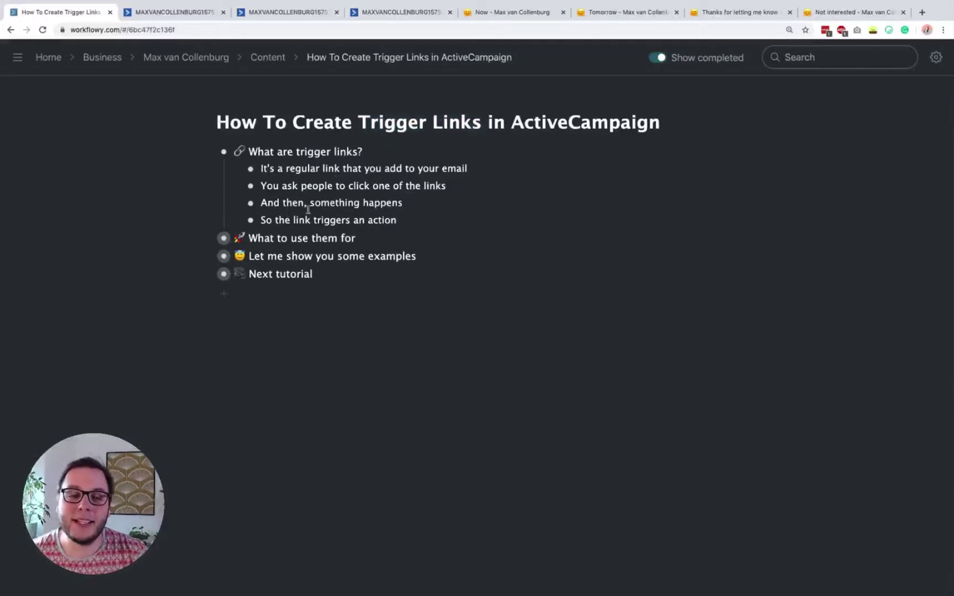
Expand 'What to use them for' and 'Let me show you some examples' topics
click(207, 238)
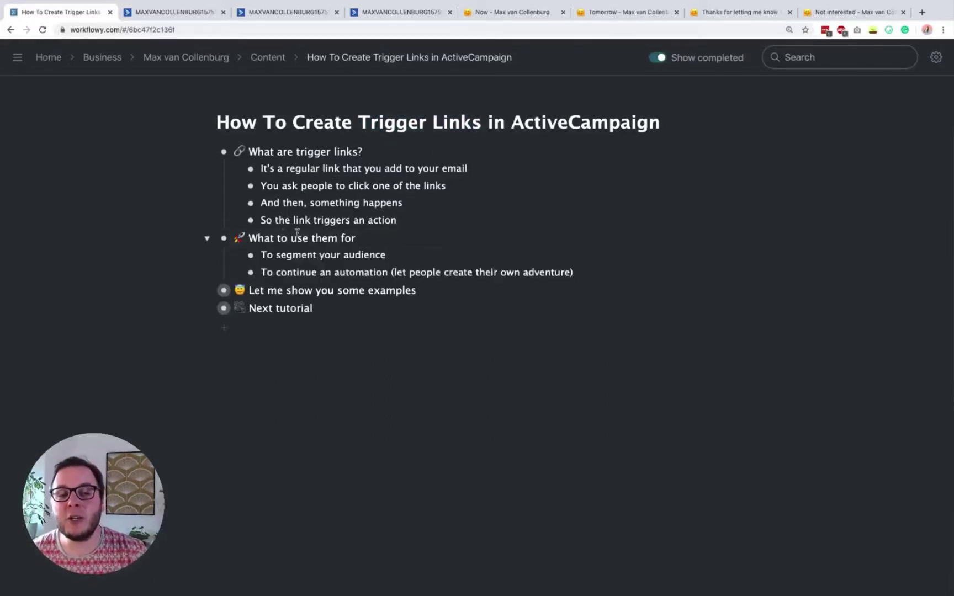
drag(260, 254, 386, 254)
click(370, 253)
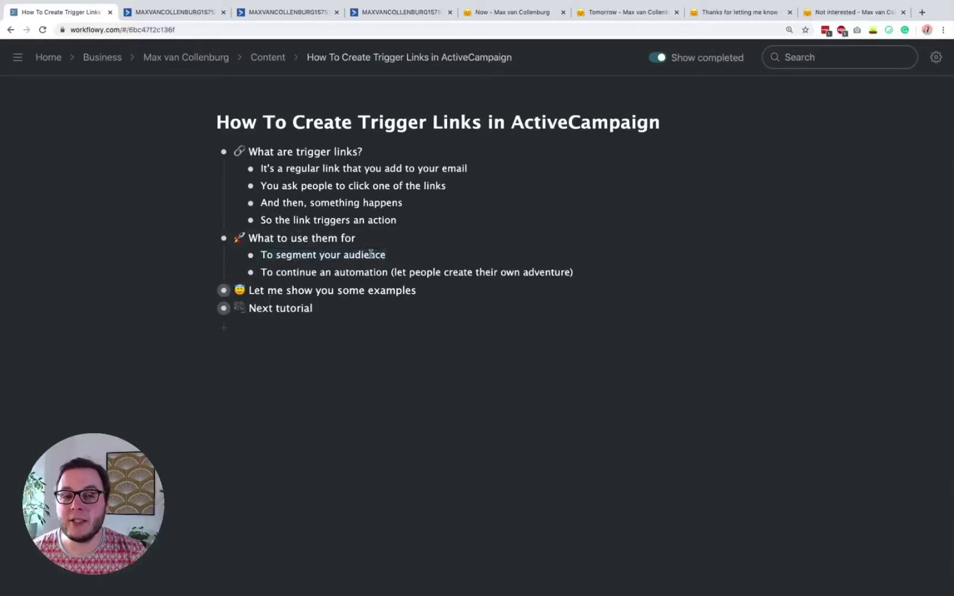
drag(263, 272, 390, 272)
click(434, 272)
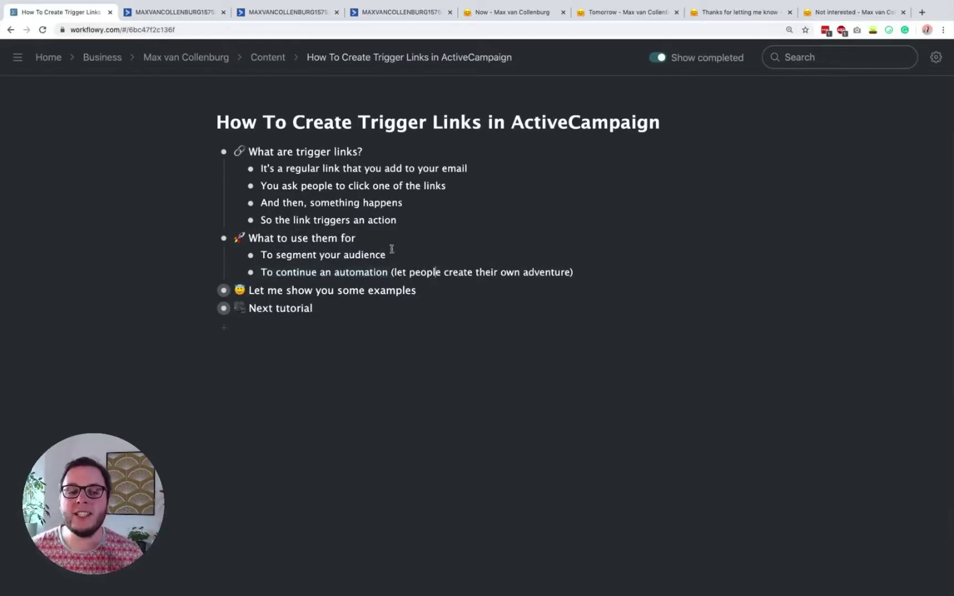
click(205, 291)
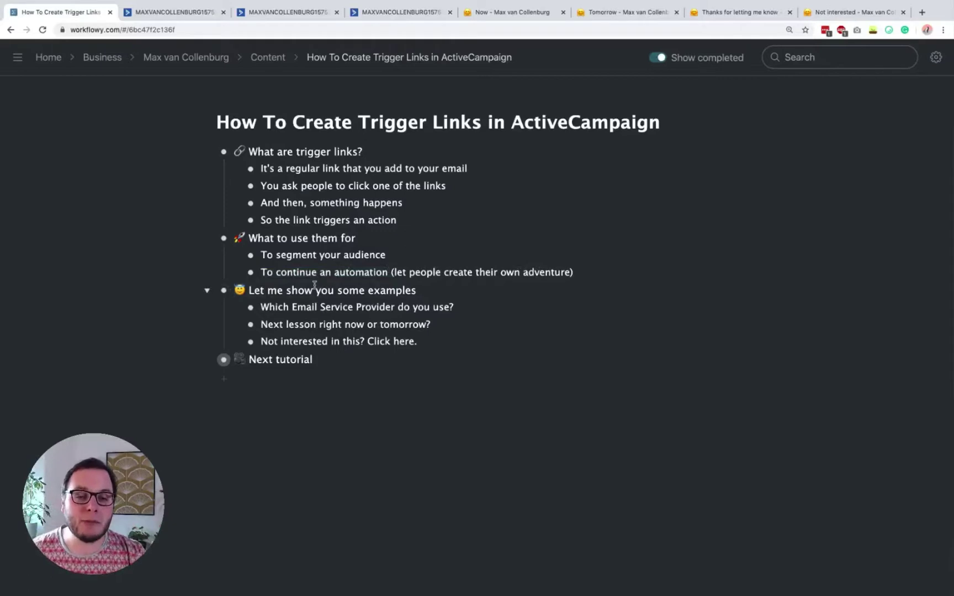
triple_click(310, 307)
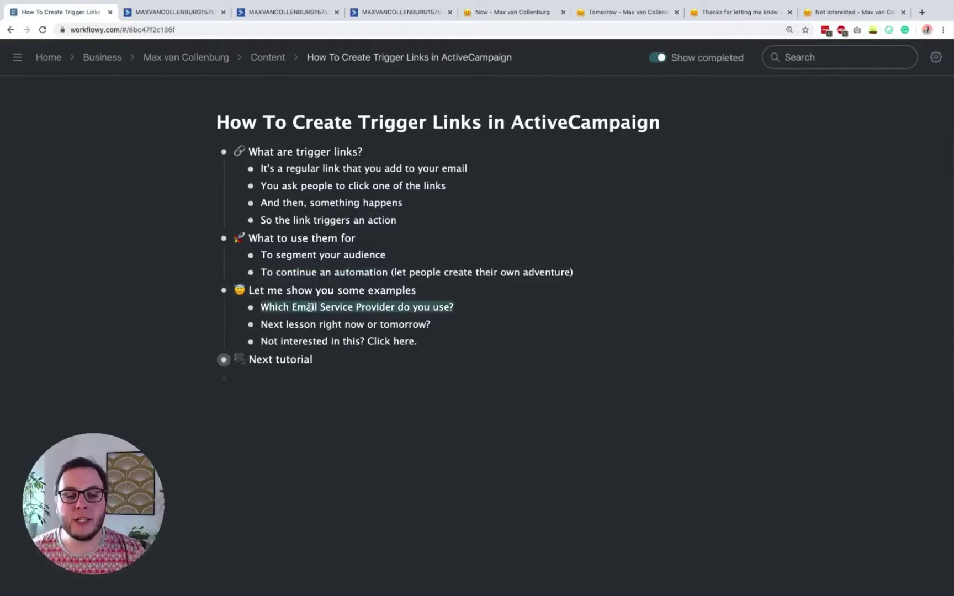
drag(310, 306, 369, 303)
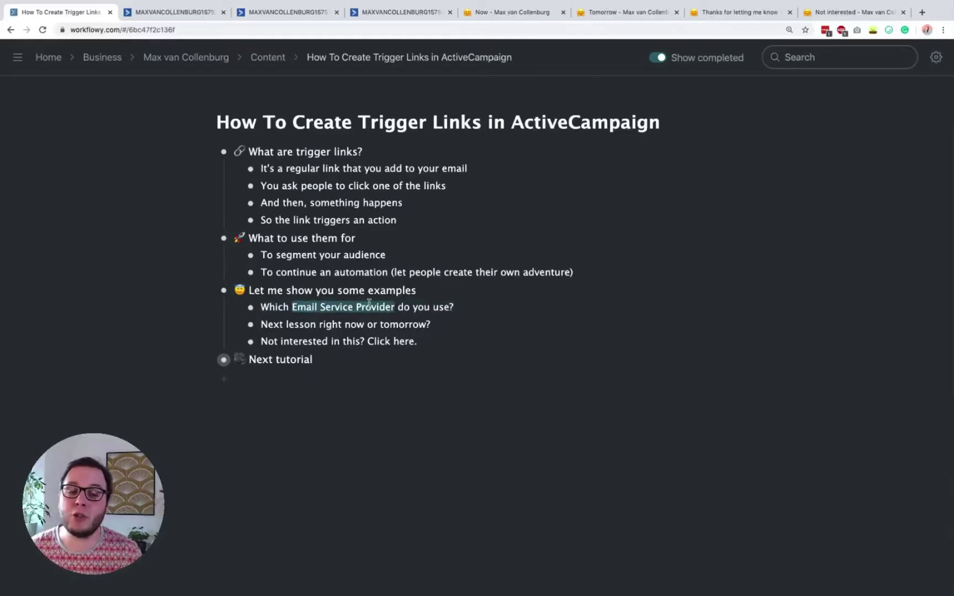
triple_click(333, 320)
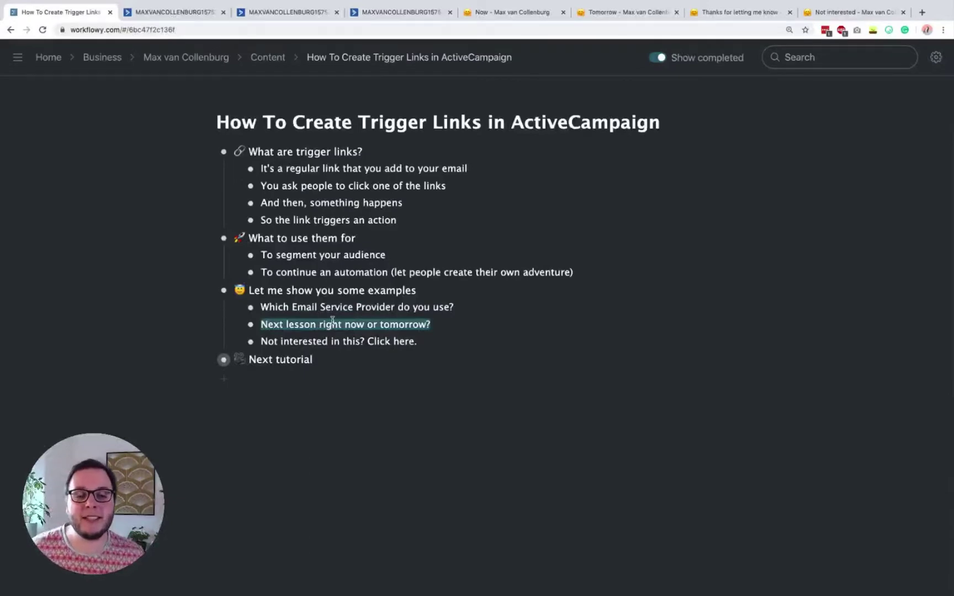
triple_click(290, 341)
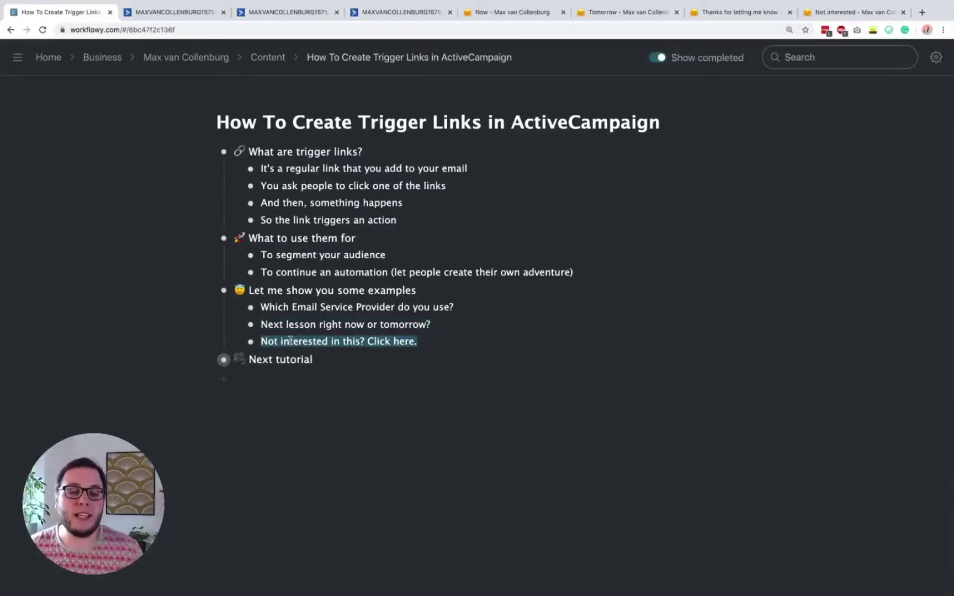
click(291, 341)
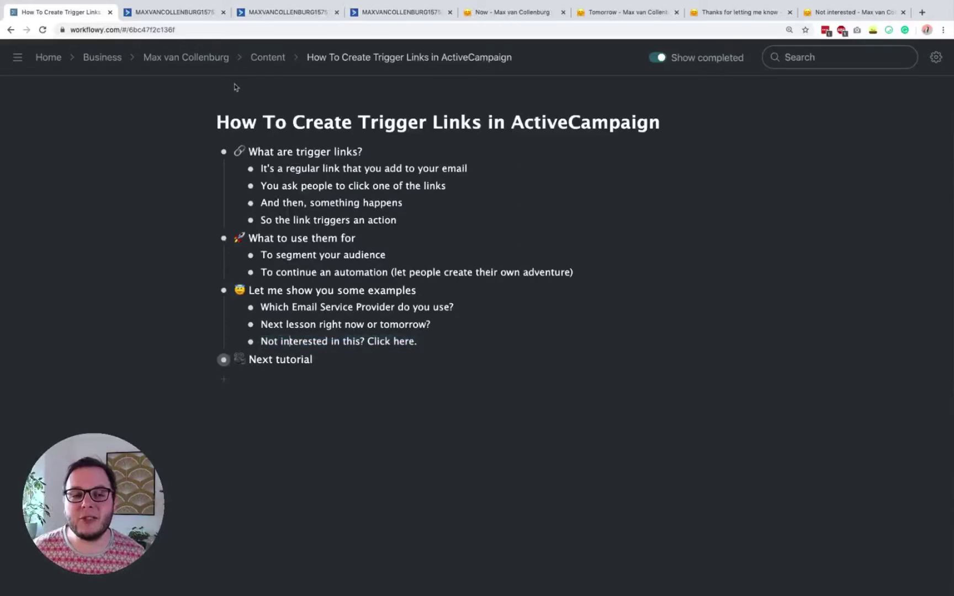
click(192, 22)
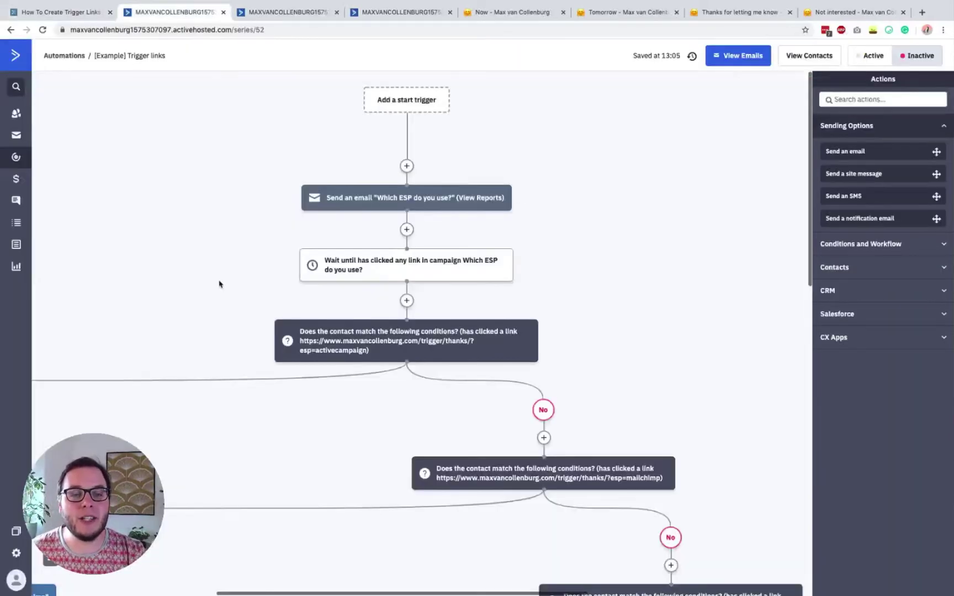
Zoom out the automation and open the 'Which ESP do you use?' email in the designer
click(48, 562)
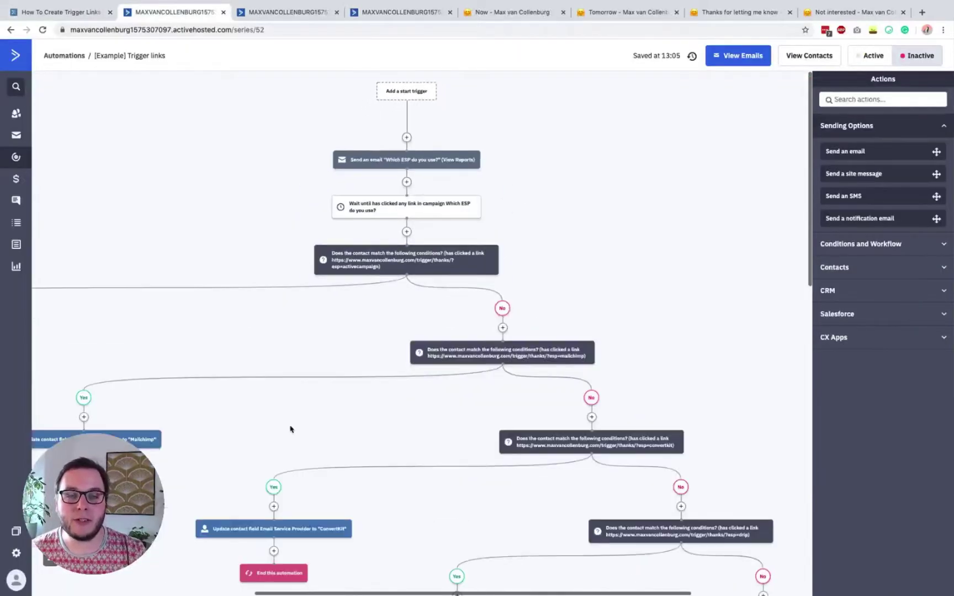
scroll(290, 430, down, 3)
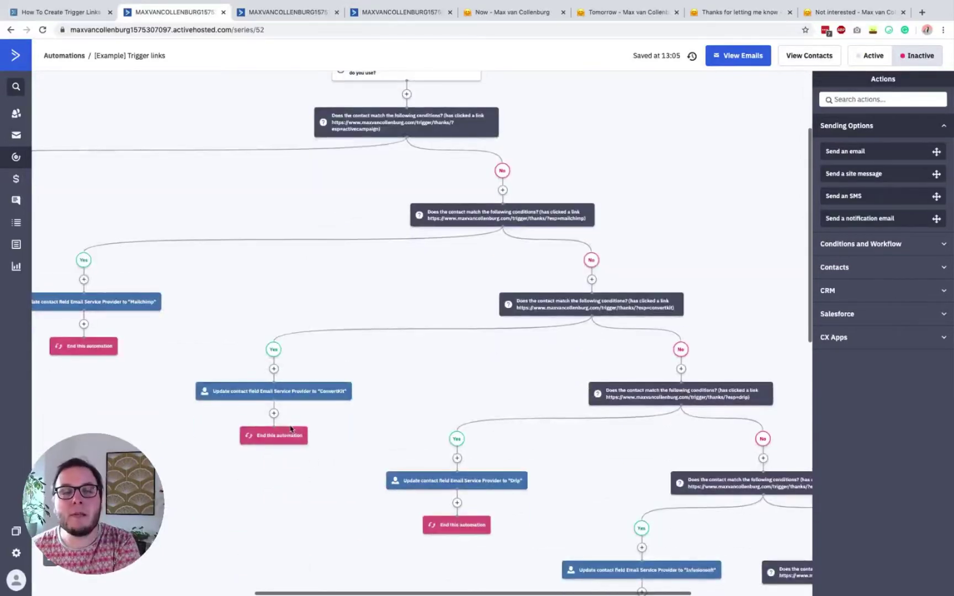
scroll(318, 383, up, 3)
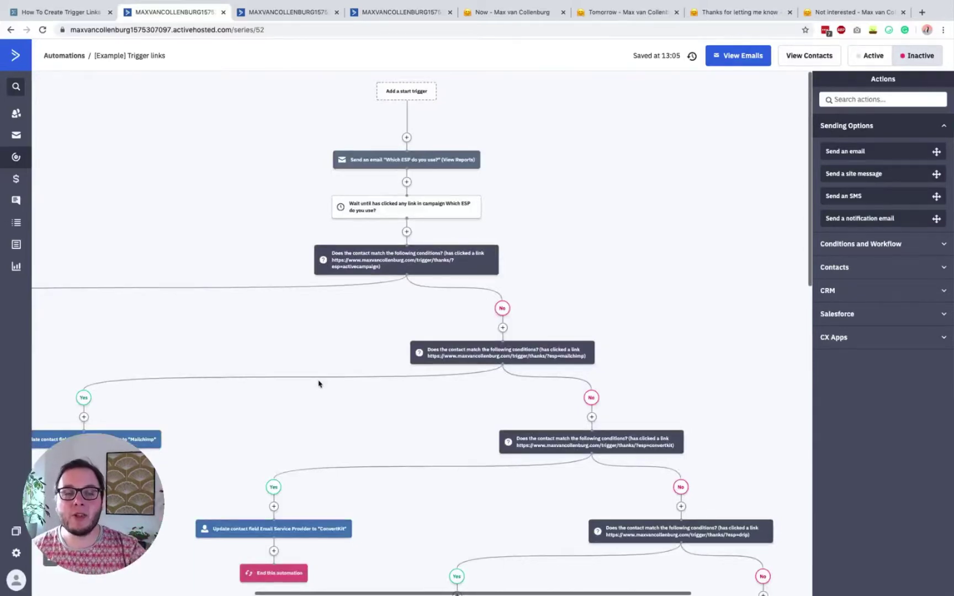
click(417, 164)
click(388, 136)
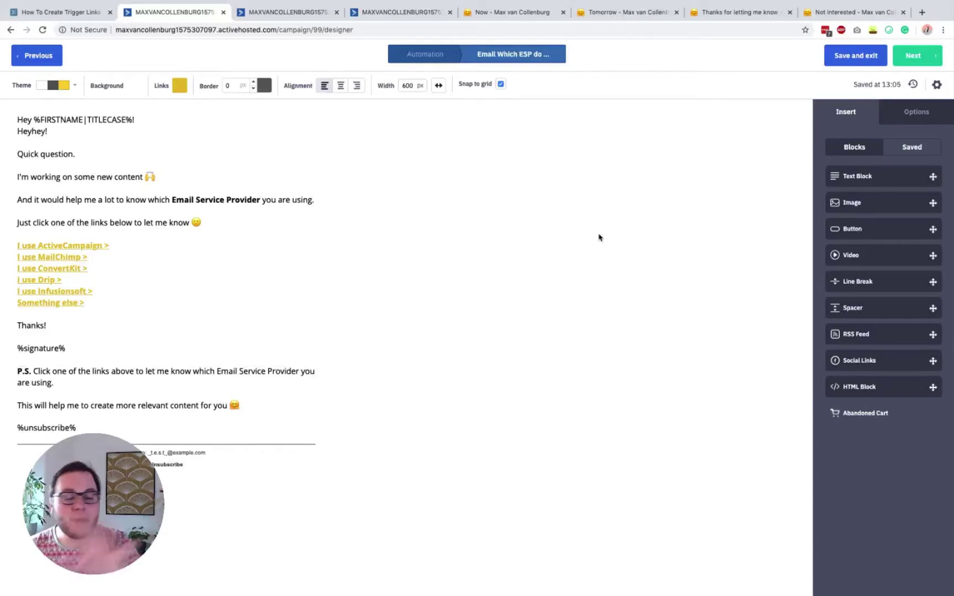
Check the Thanks page, then edit the text block holding the six ESP links
click(738, 16)
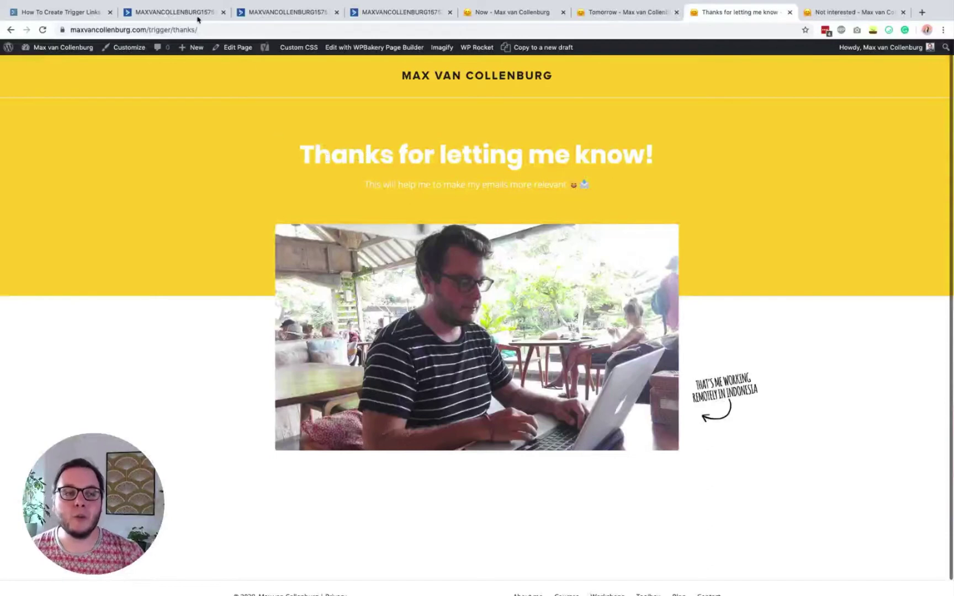
click(188, 12)
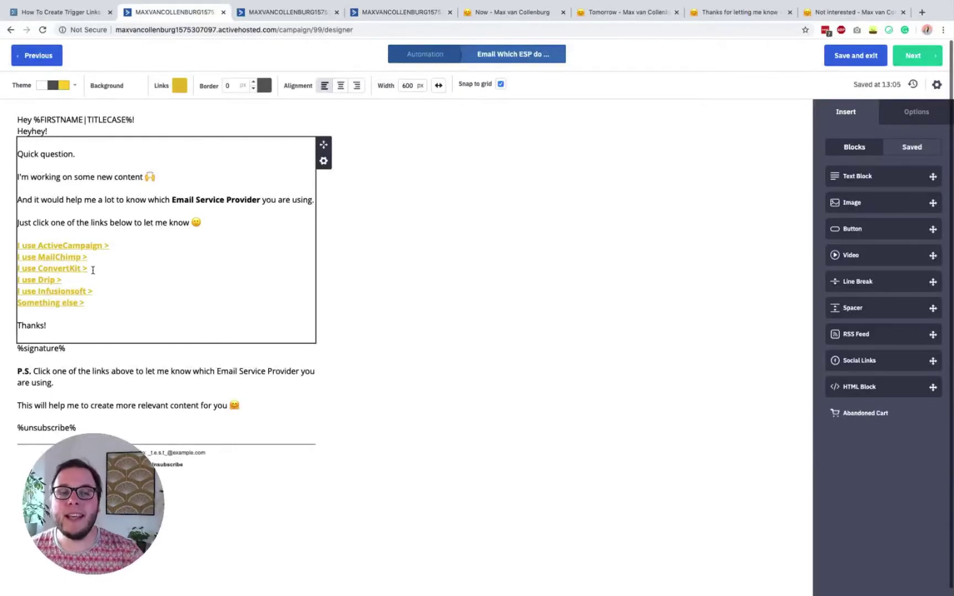
click(67, 247)
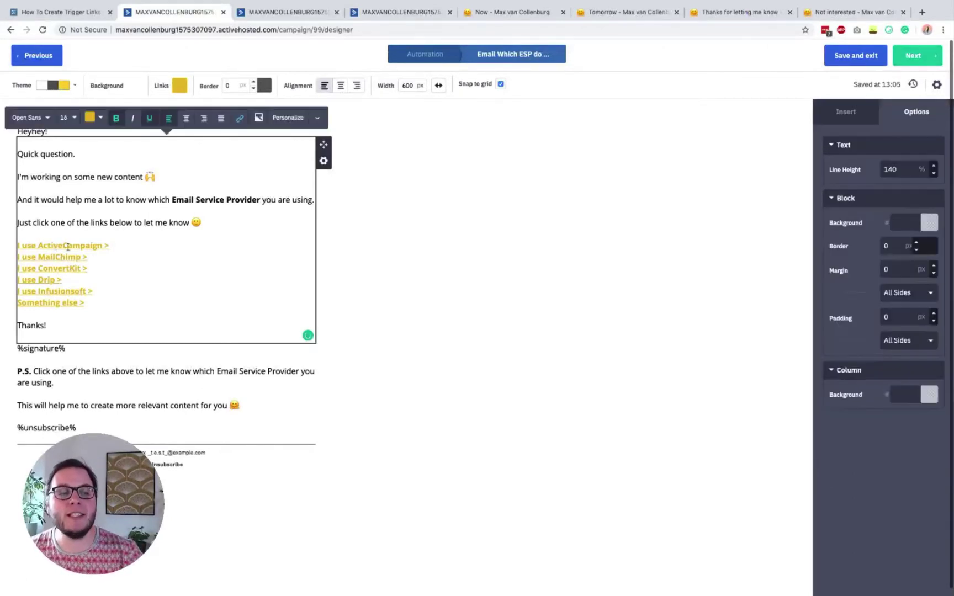
click(239, 118)
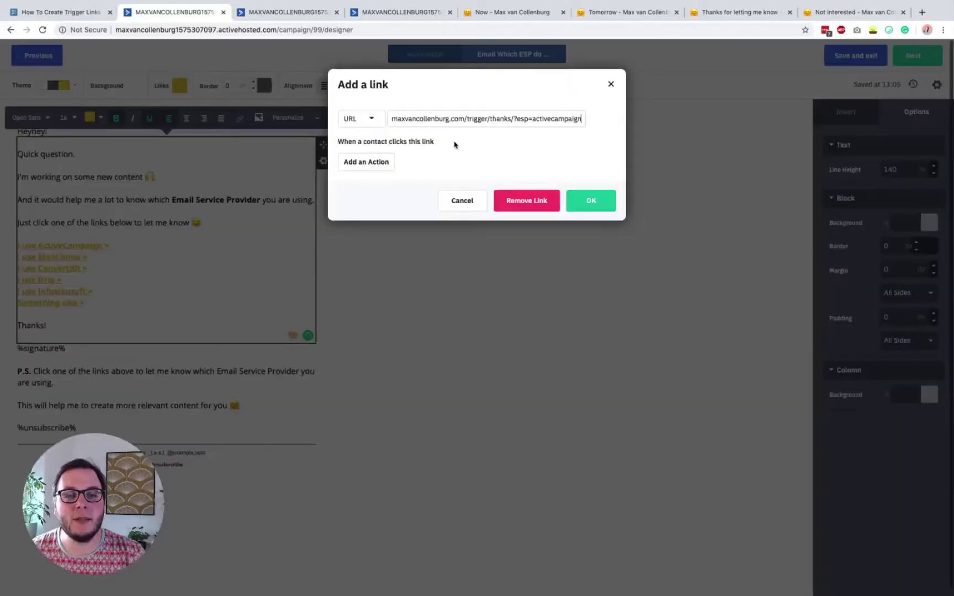
drag(433, 118, 364, 118)
click(437, 118)
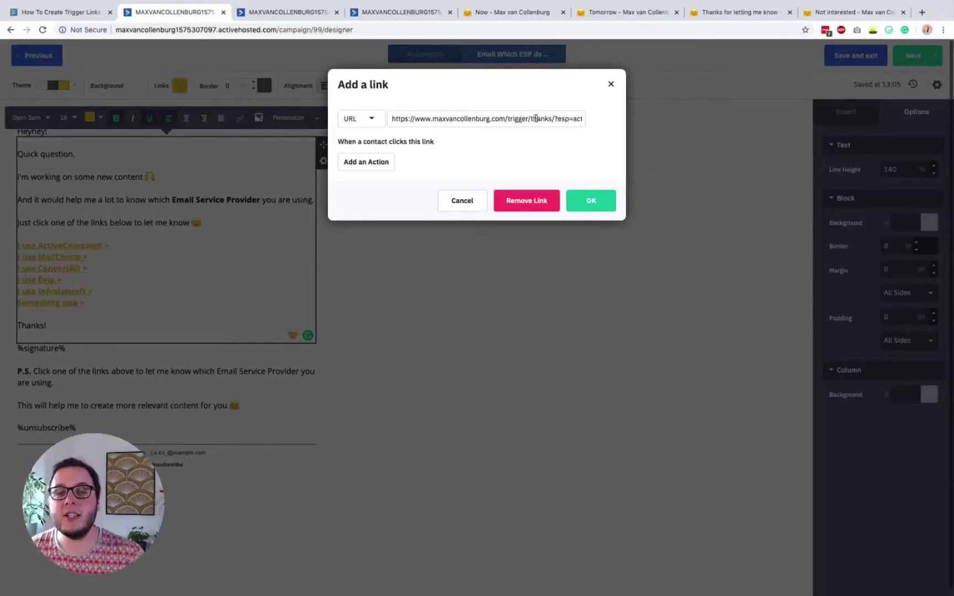
triple_click(554, 118)
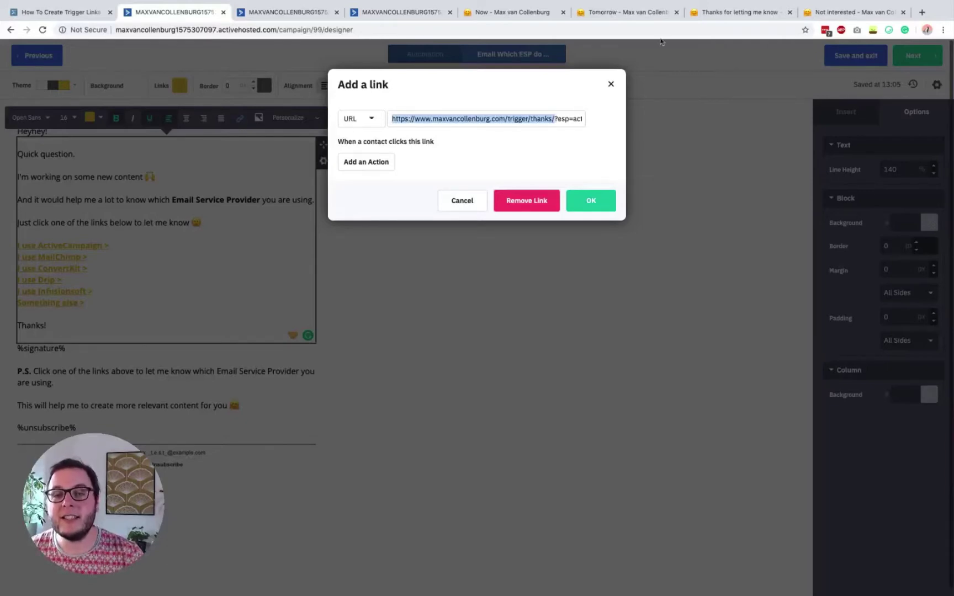
click(720, 12)
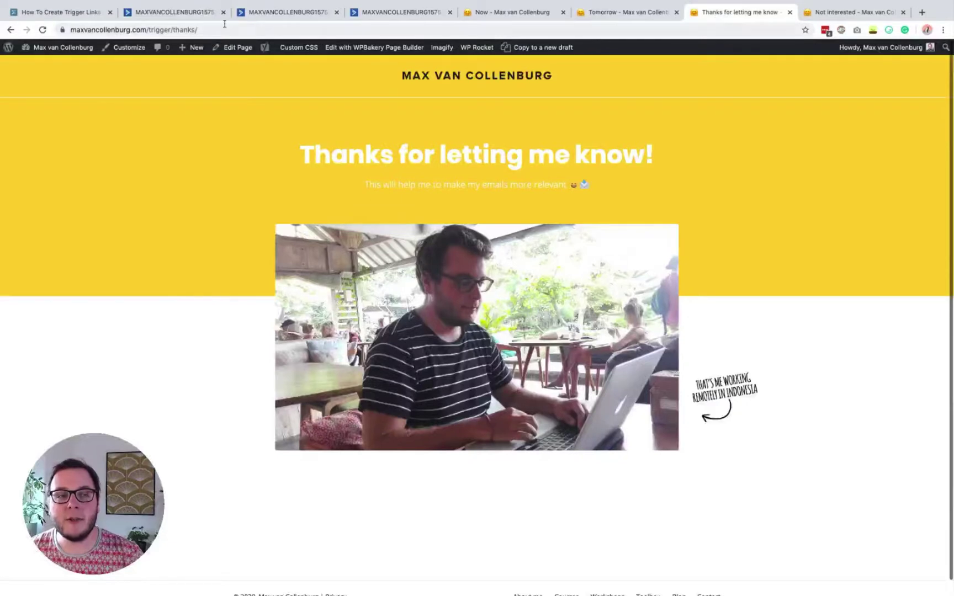
click(192, 14)
click(554, 119)
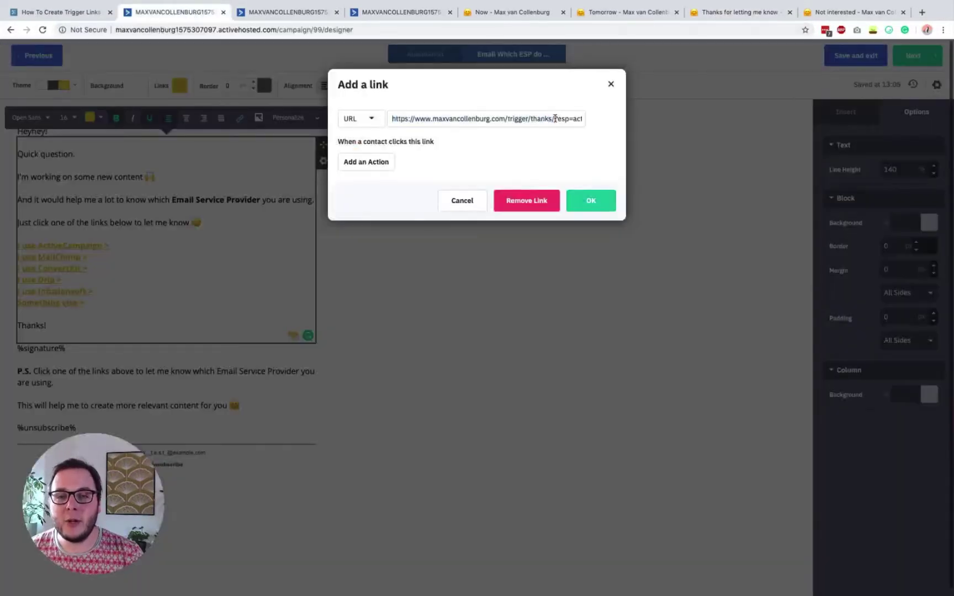
drag(553, 119, 520, 117)
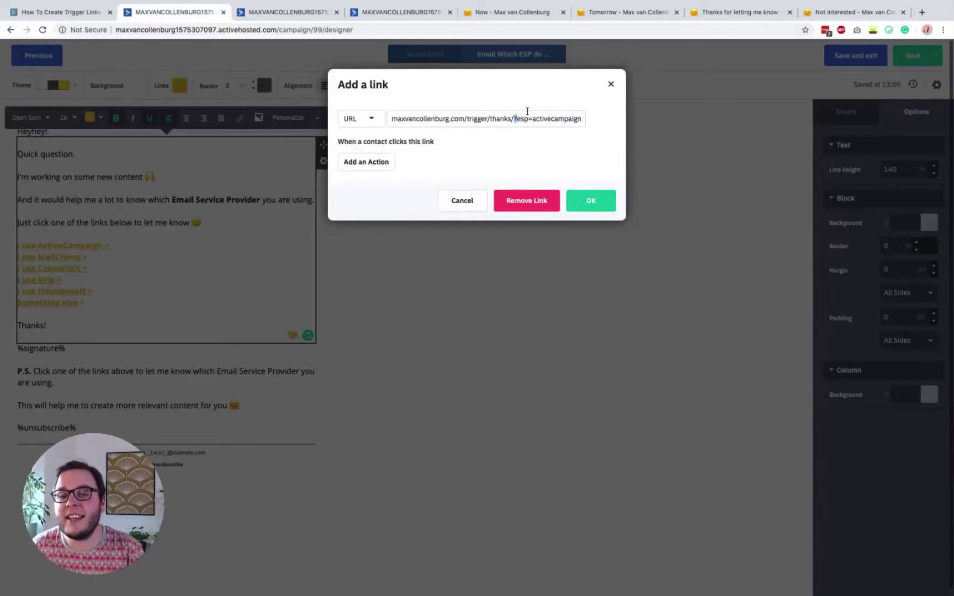
drag(541, 117, 583, 118)
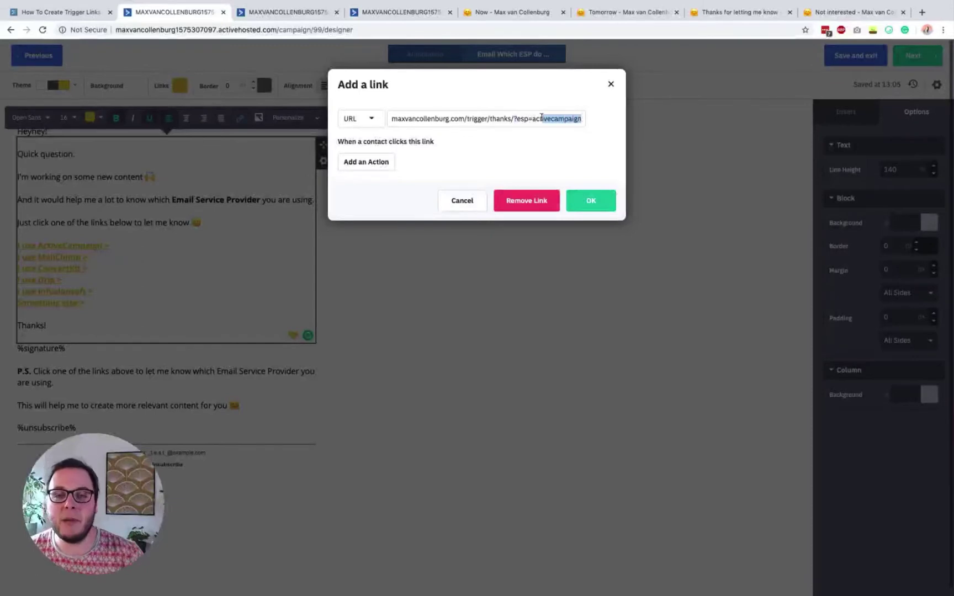
drag(517, 117, 583, 114)
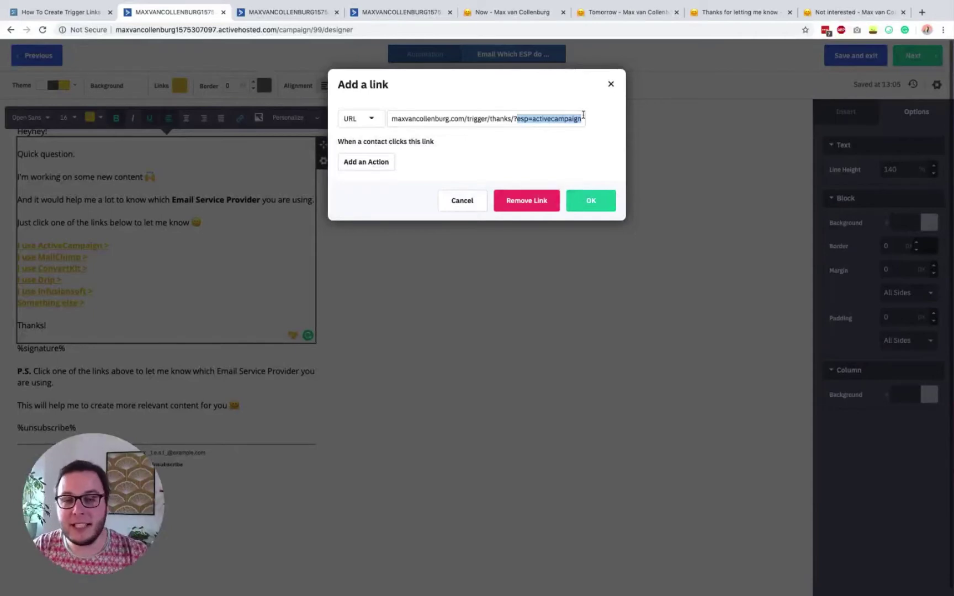
text(1)
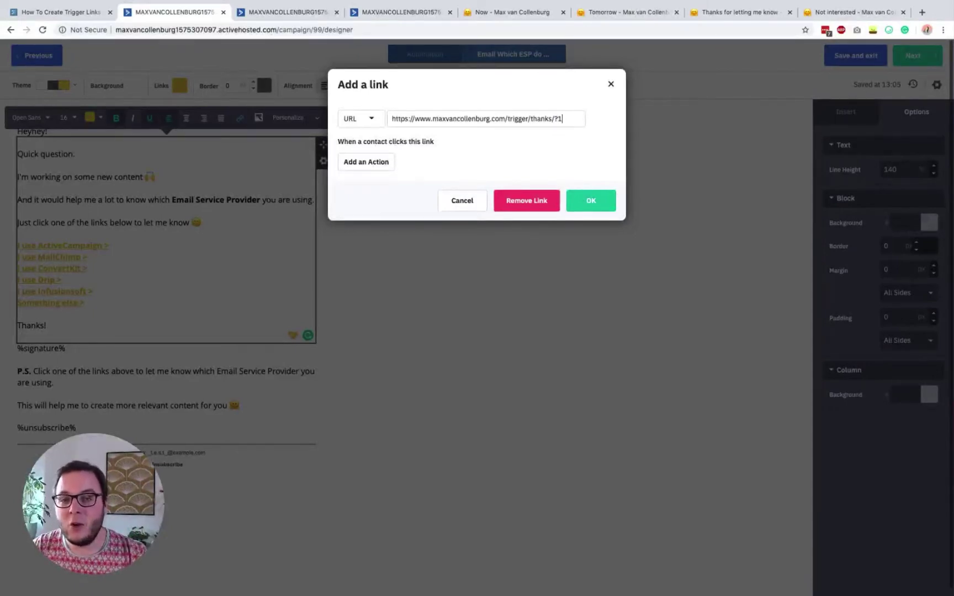
key(BackSpace)
text(ye)
key(BackSpace)
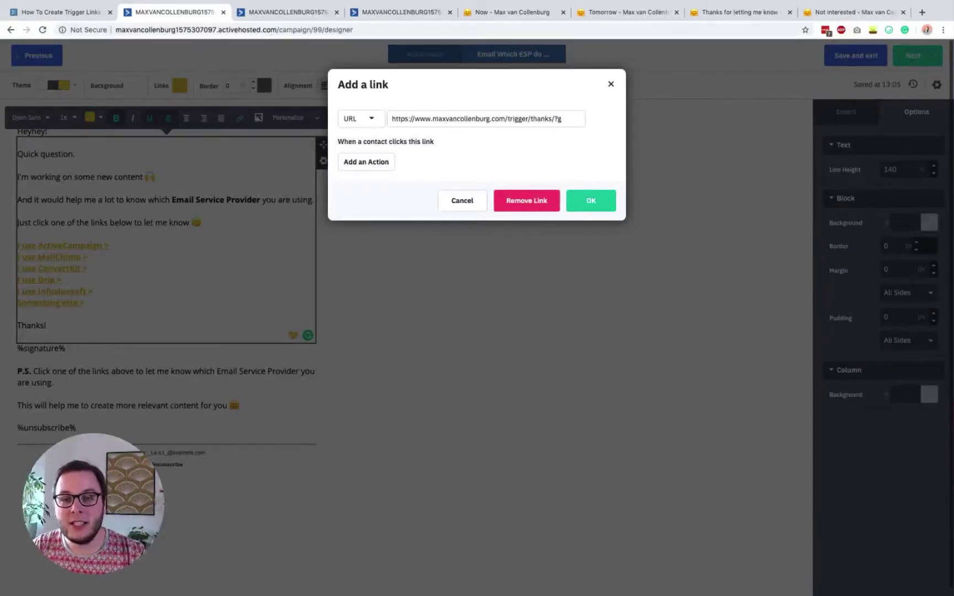
text(h45)
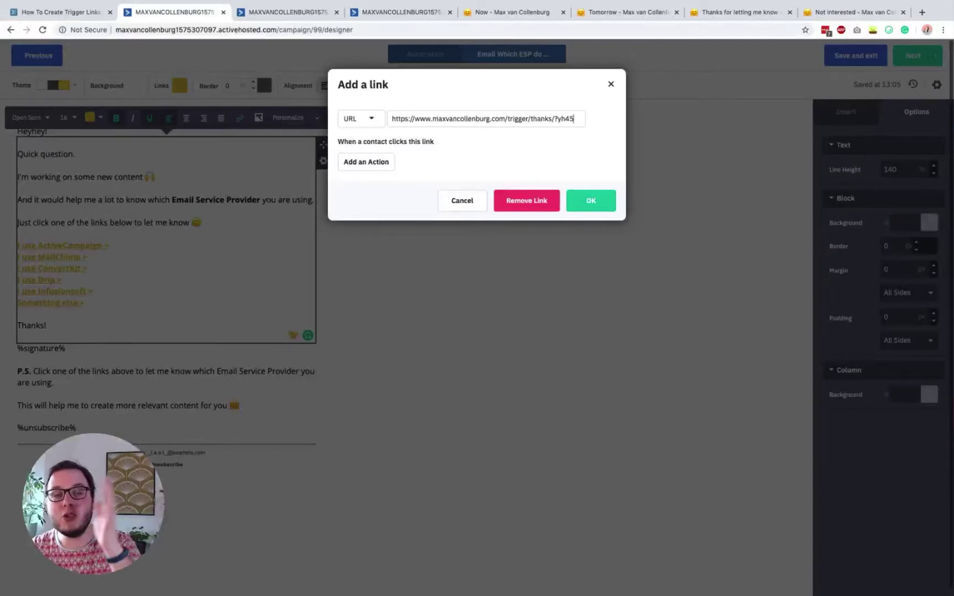
key(BackSpace)
key(BackSpace)
key(BackSpace)
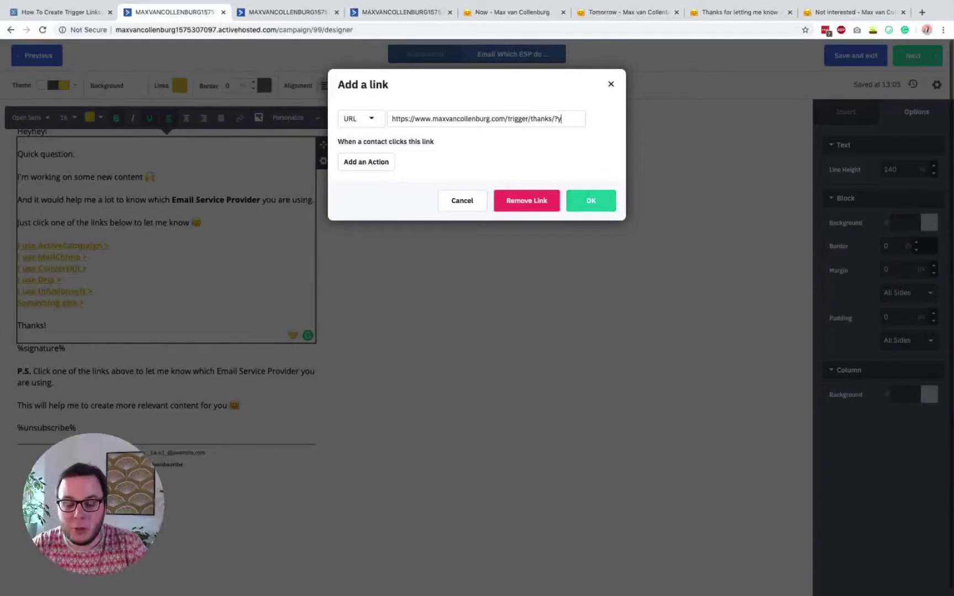
key(BackSpace)
text(acc)
key(BackSpace)
key(BackSpace)
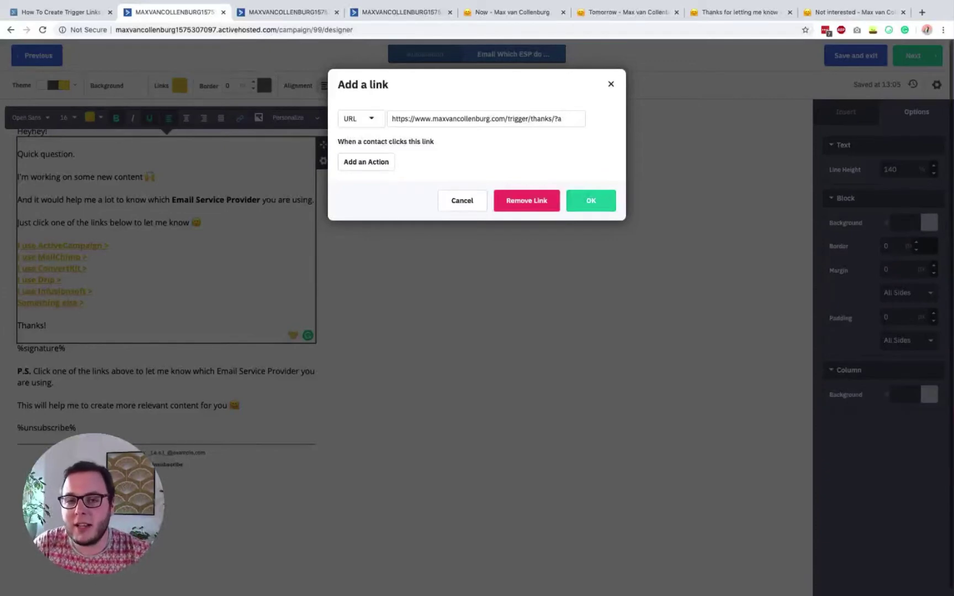
key(BackSpace)
text(esp=)
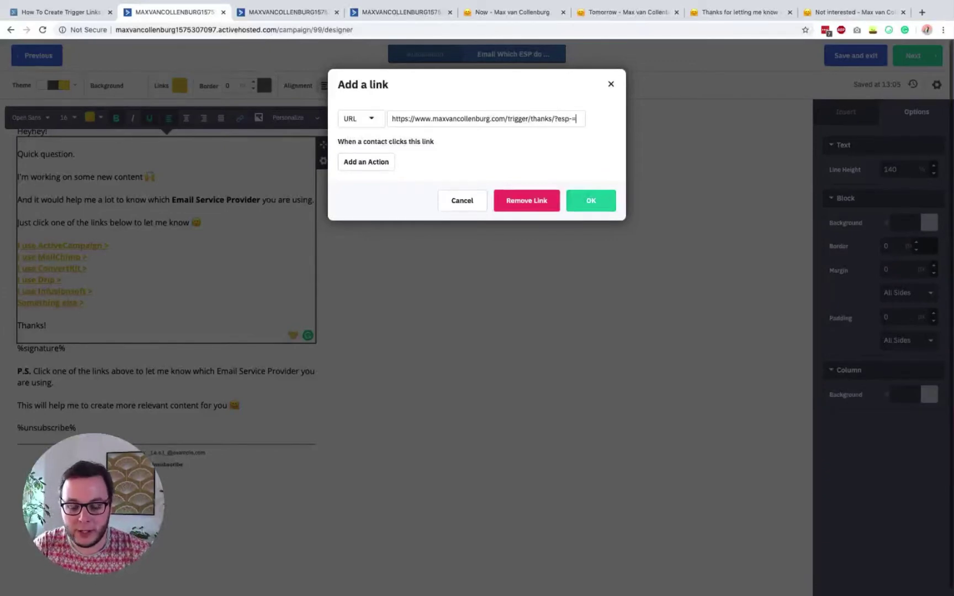
text(activecampaign)
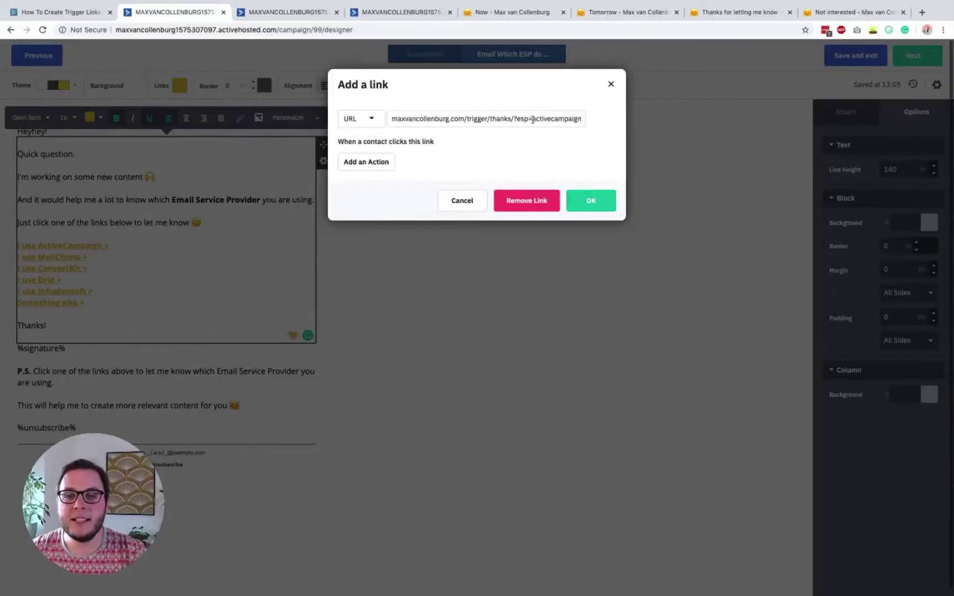
drag(516, 120, 595, 128)
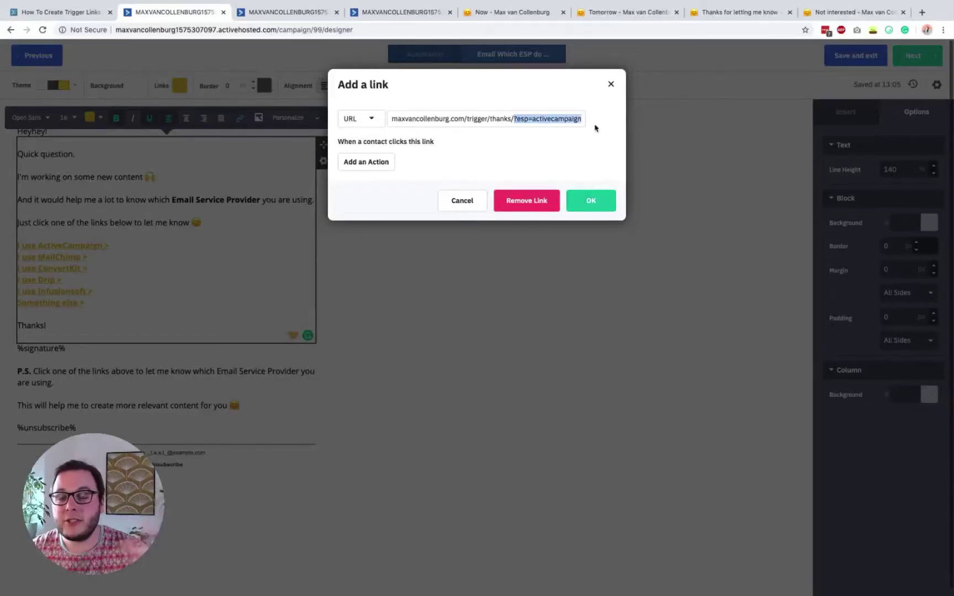
click(589, 200)
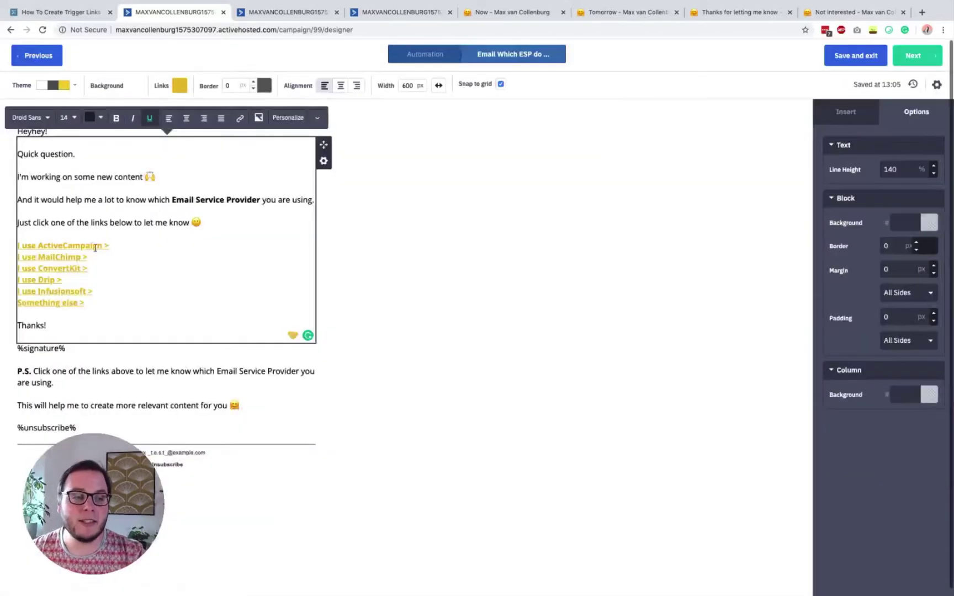
click(240, 117)
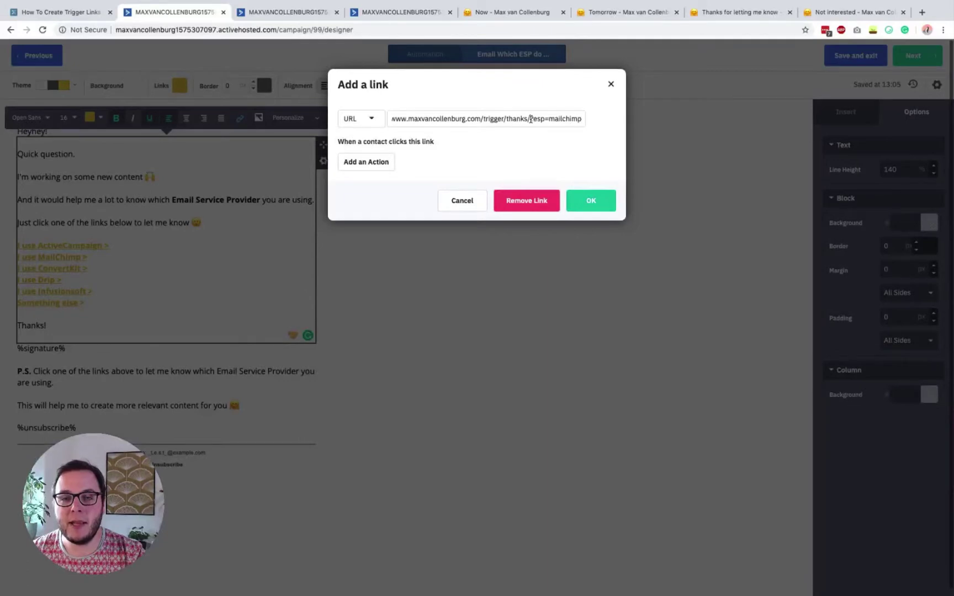
drag(530, 119, 592, 121)
click(562, 119)
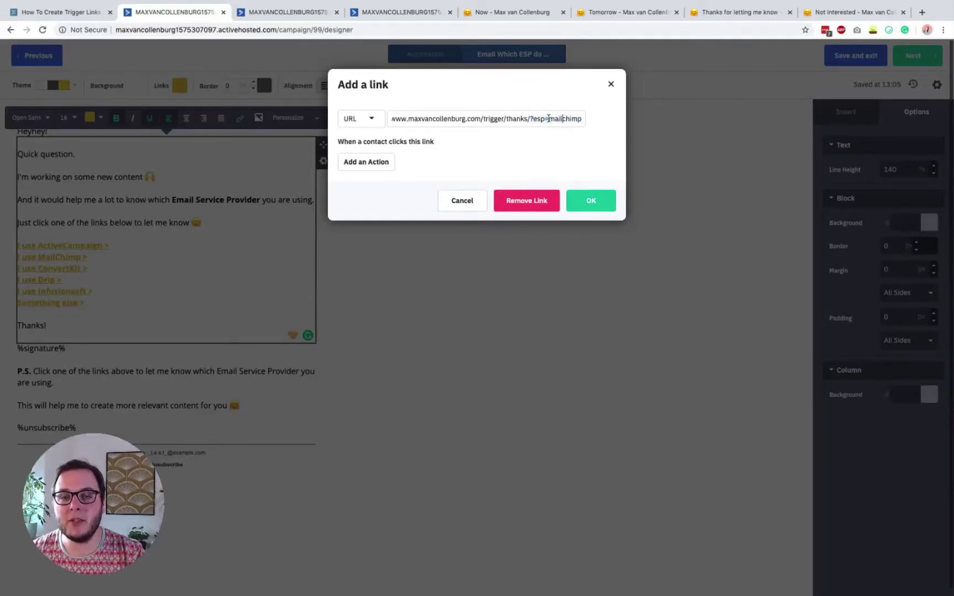
drag(533, 118, 600, 125)
text(2)
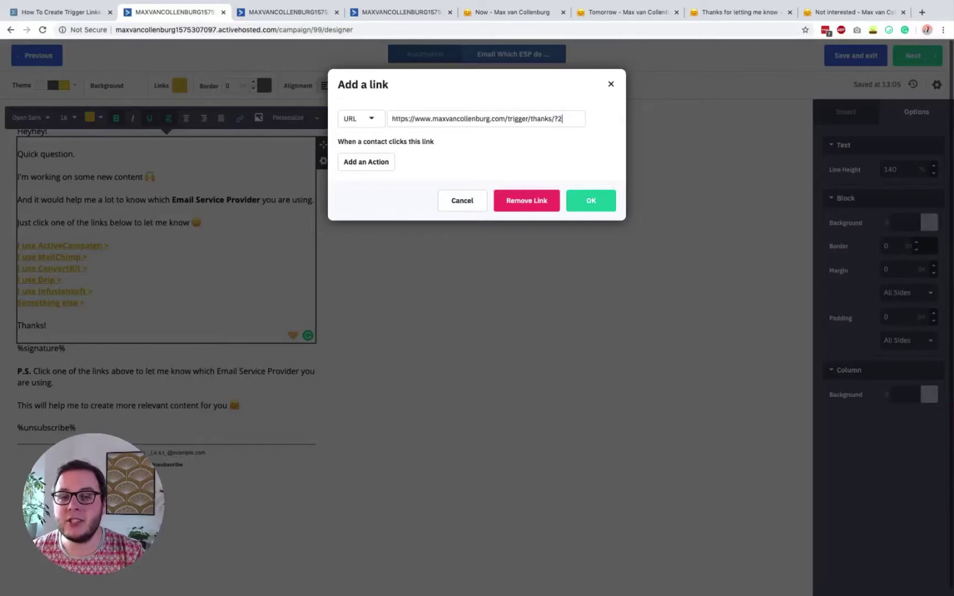
key(ctrl+z)
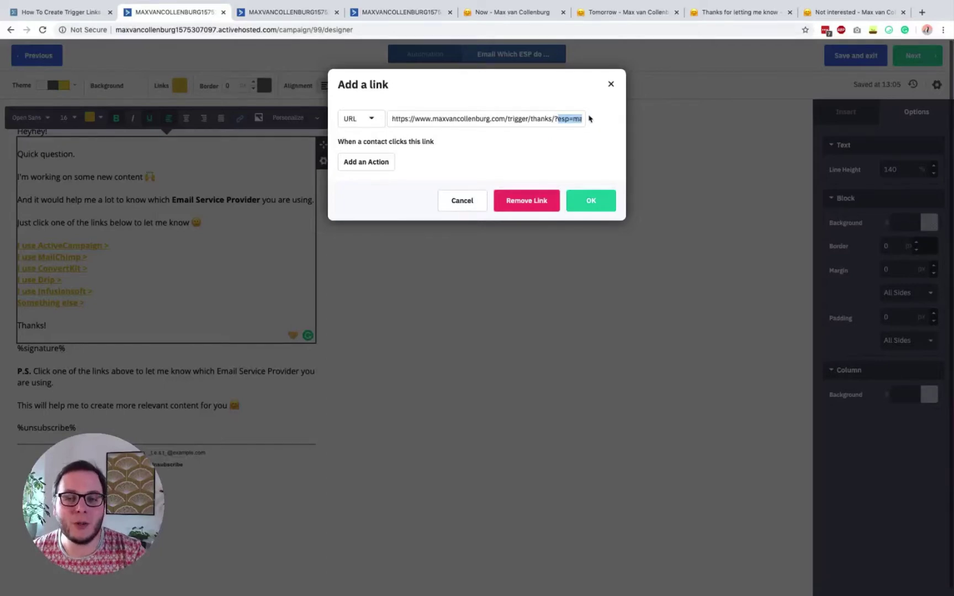
drag(557, 119, 610, 121)
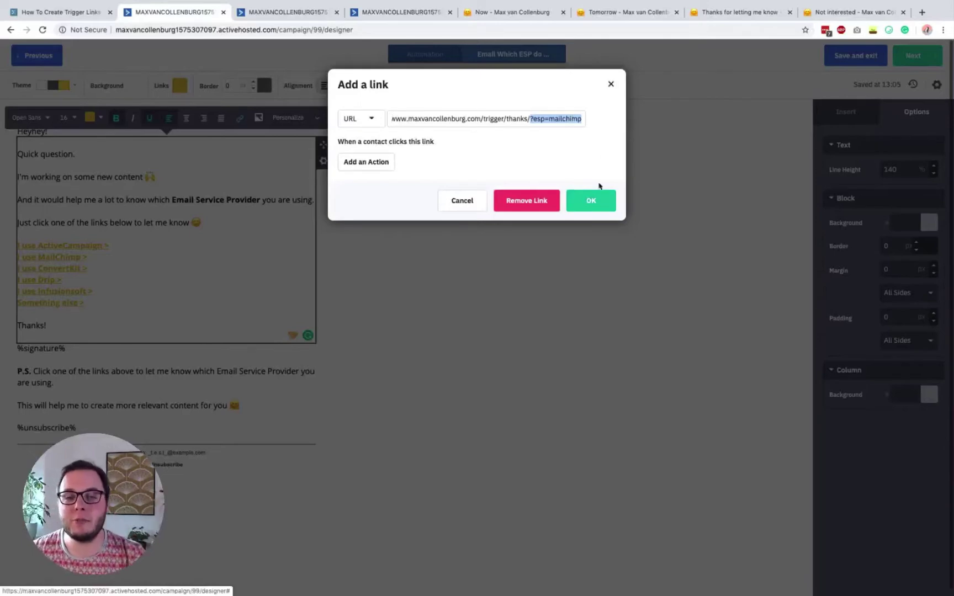
click(593, 200)
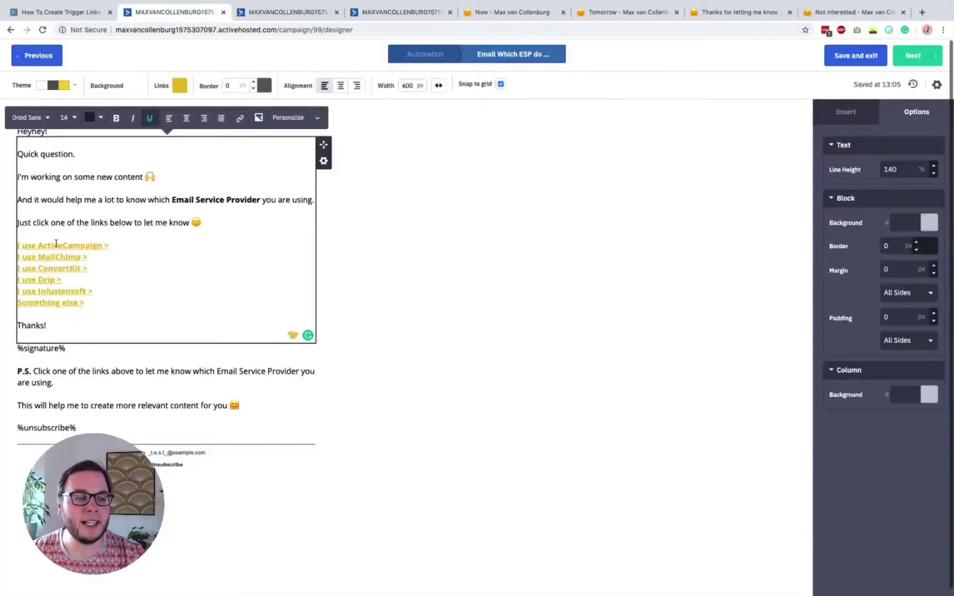
click(54, 263)
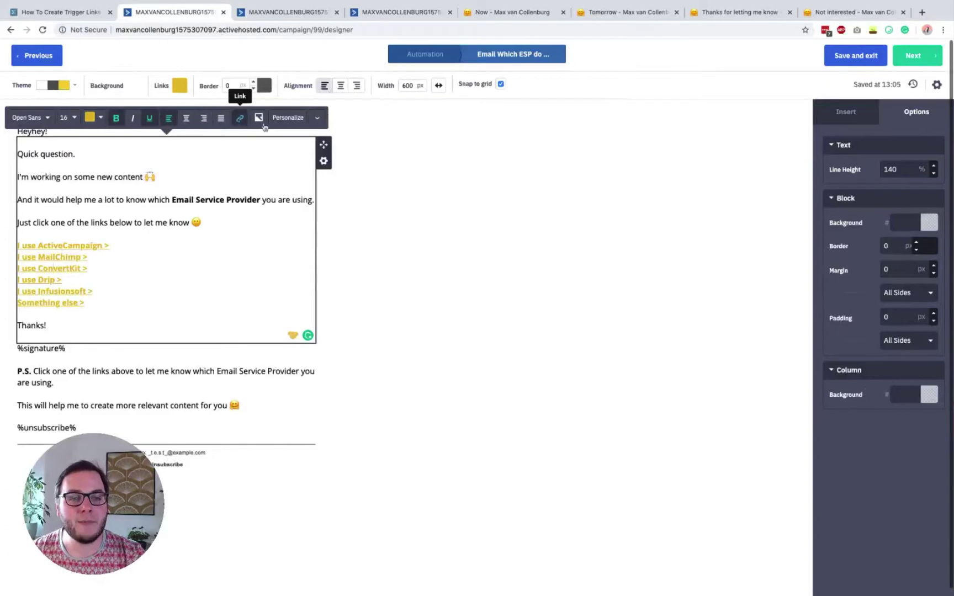
click(240, 118)
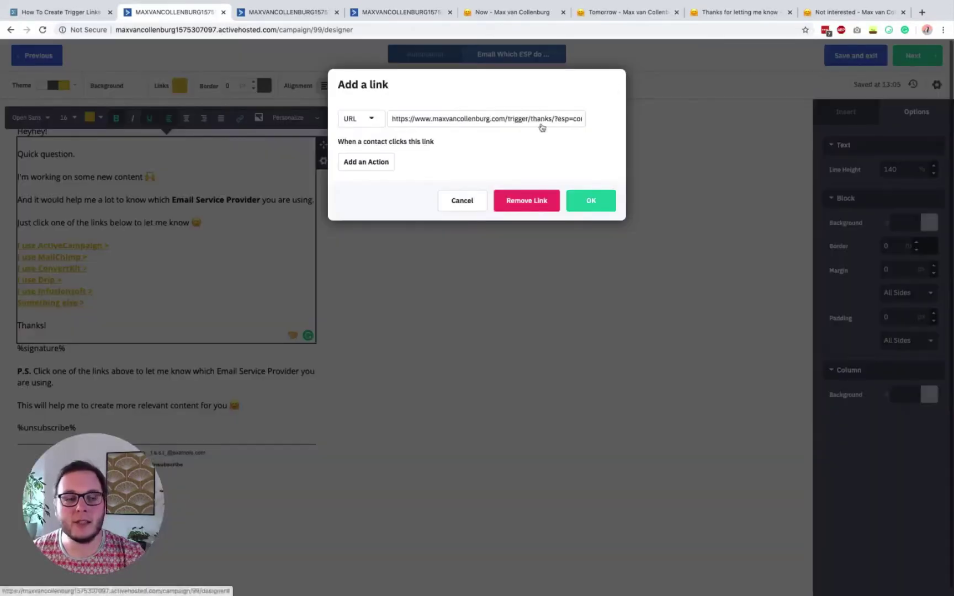
key(Return)
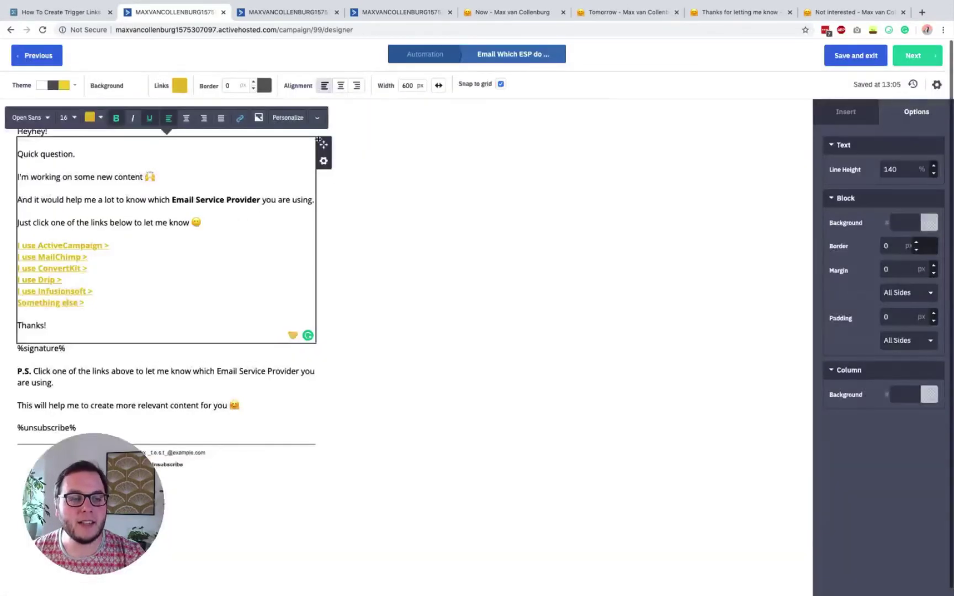
click(240, 117)
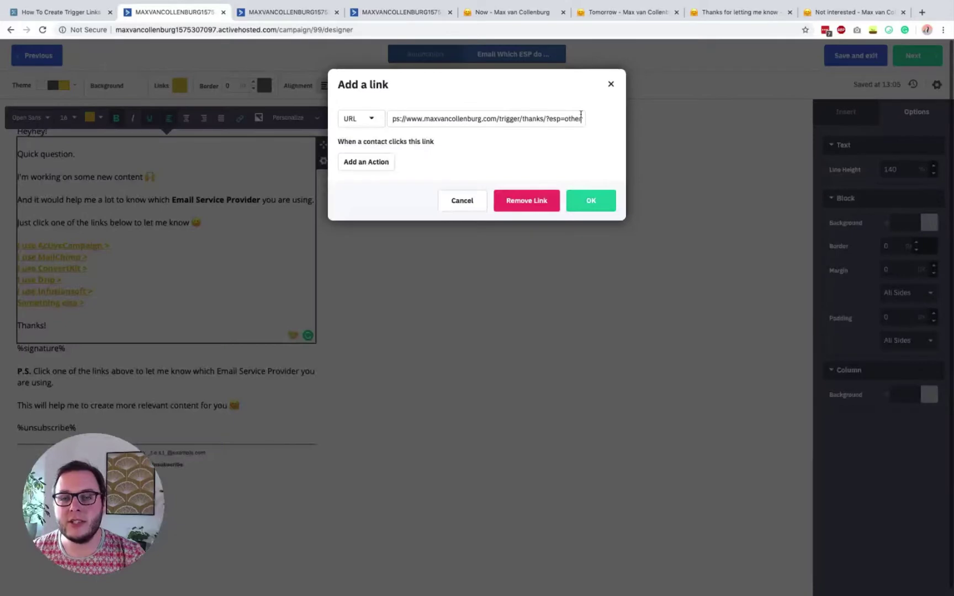
click(610, 84)
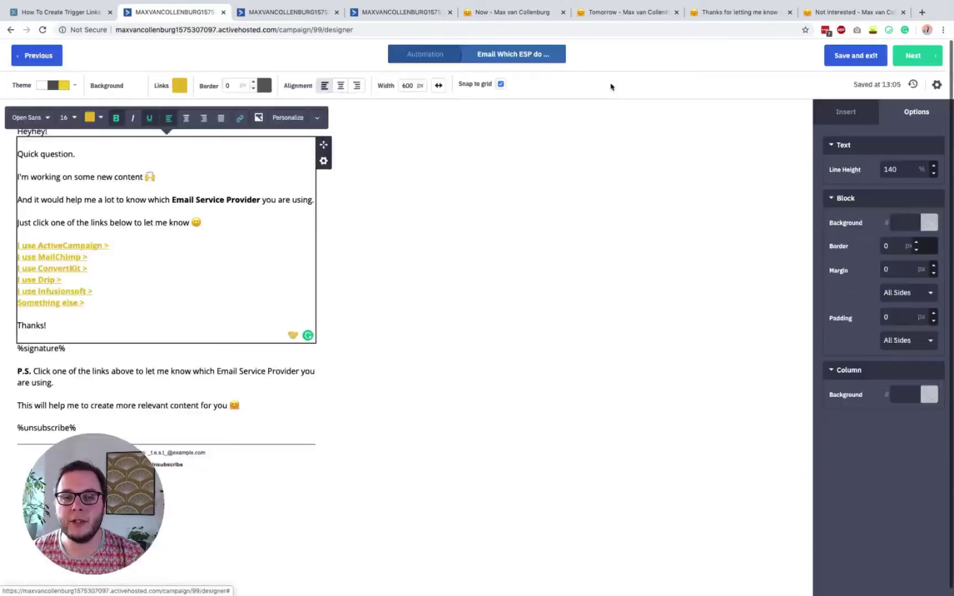
Leave the email editor and open the first 'has clicked a link' ActiveCampaign condition
click(434, 55)
click(554, 192)
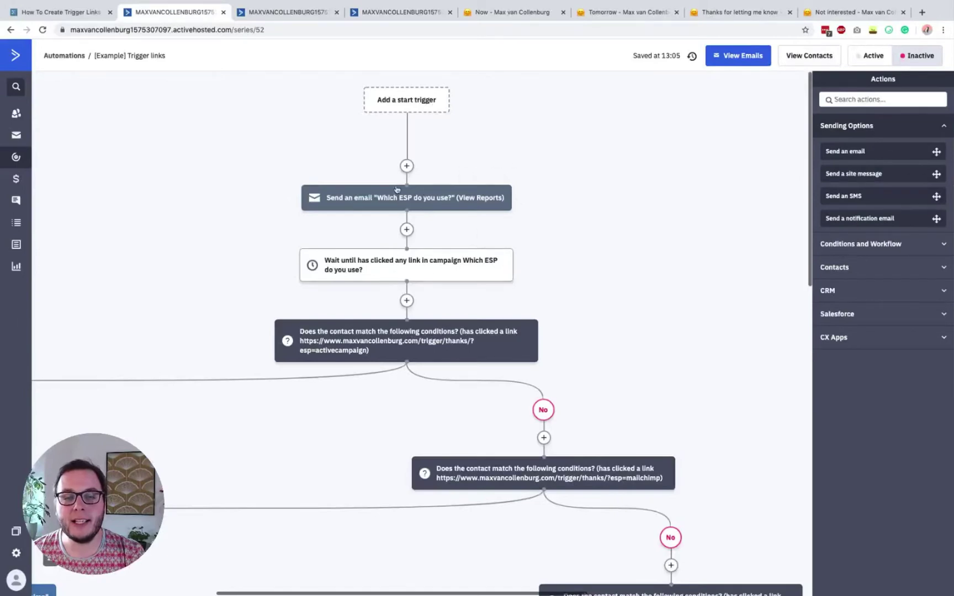
scroll(406, 193, down, 1)
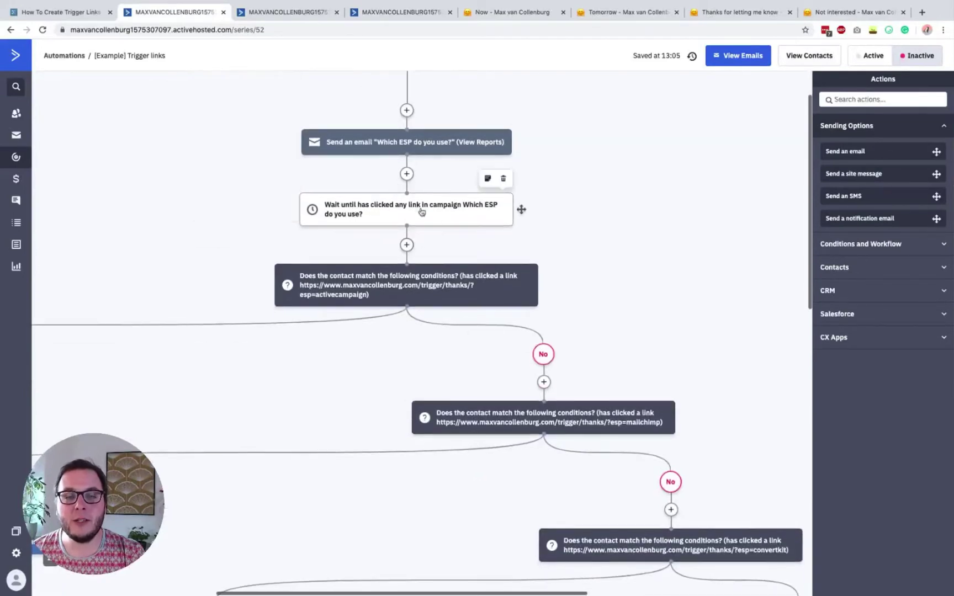
click(55, 562)
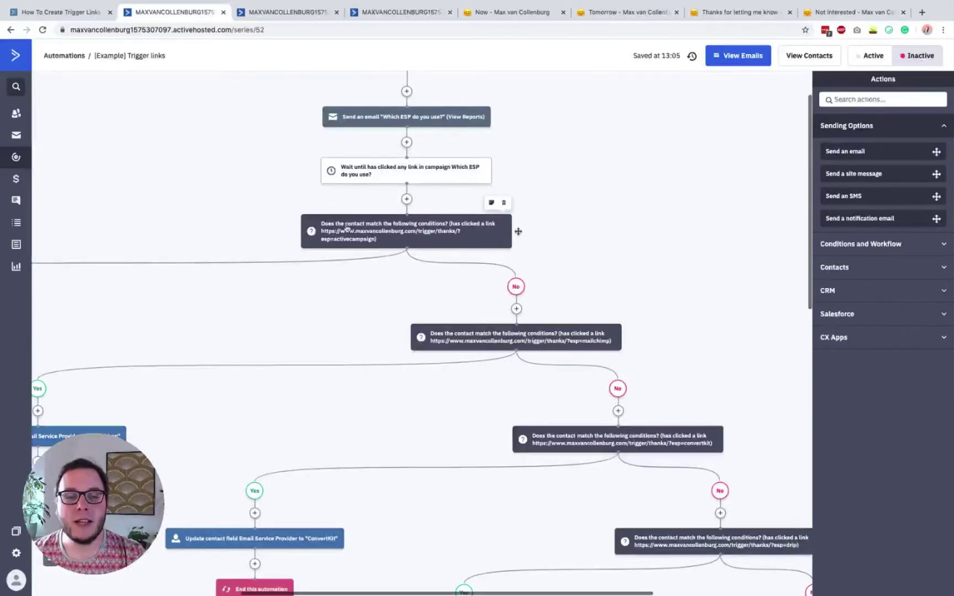
click(395, 233)
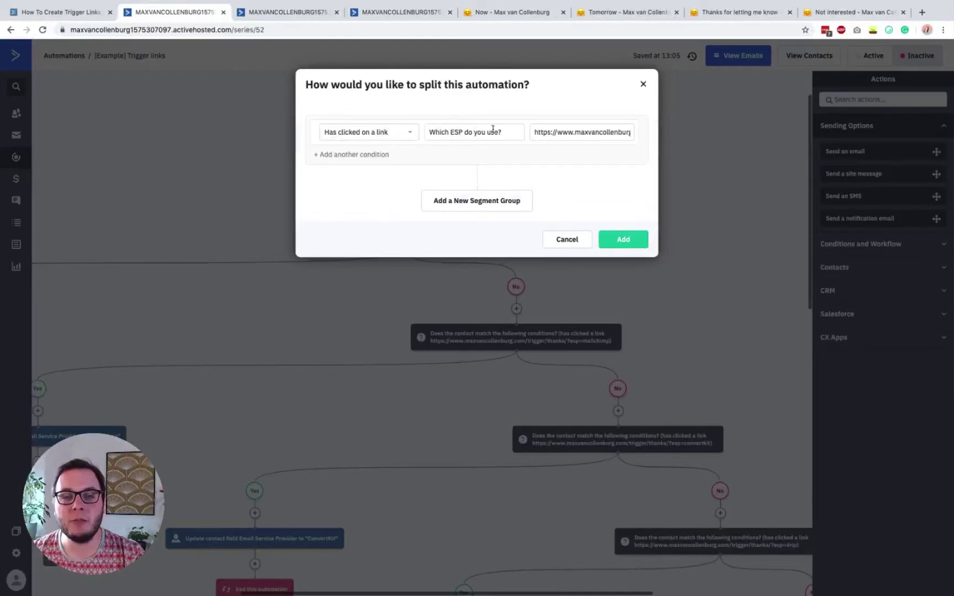
Inspect the condition URL field and the list of the email's links
click(558, 138)
key(ctrl+a)
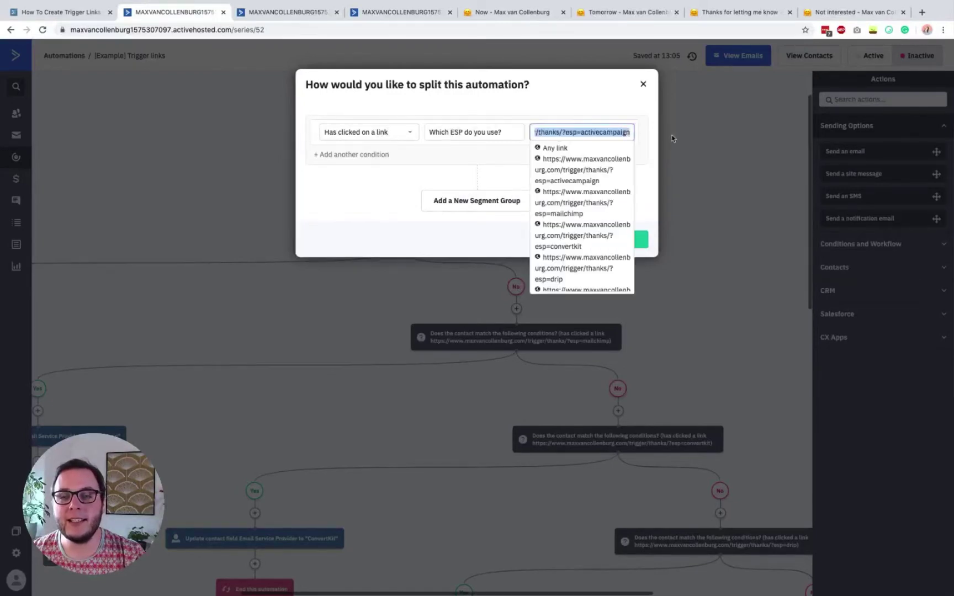
click(599, 110)
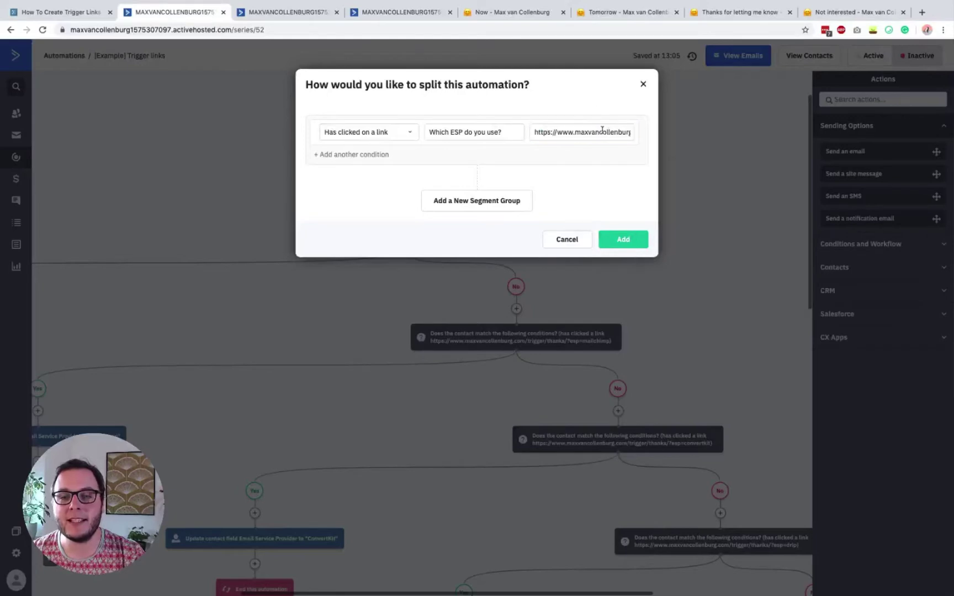
click(604, 132)
key(ctrl+a)
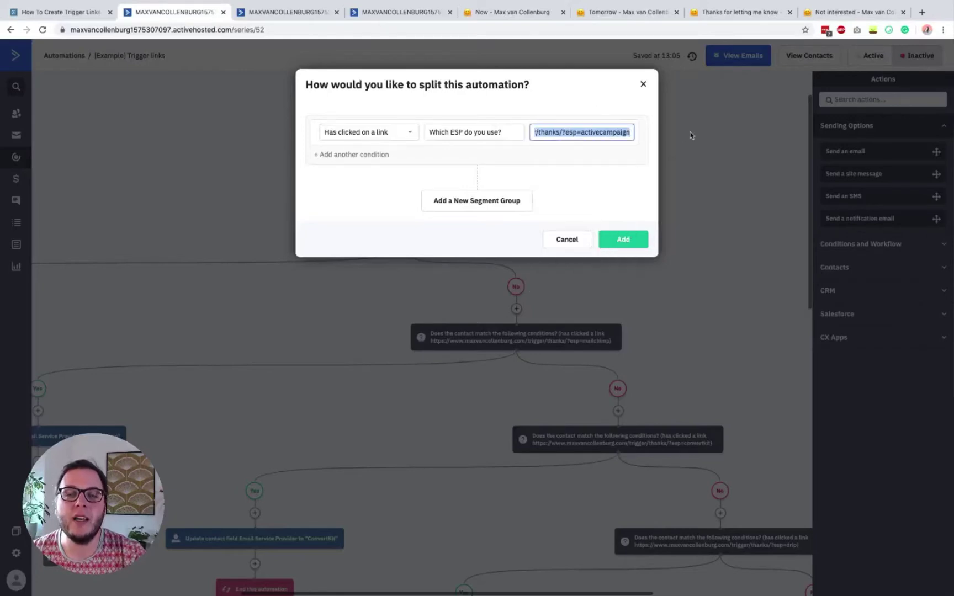
click(597, 133)
Choose the ?esp=activecampaign thanks link and add the link-click condition
click(557, 109)
click(596, 132)
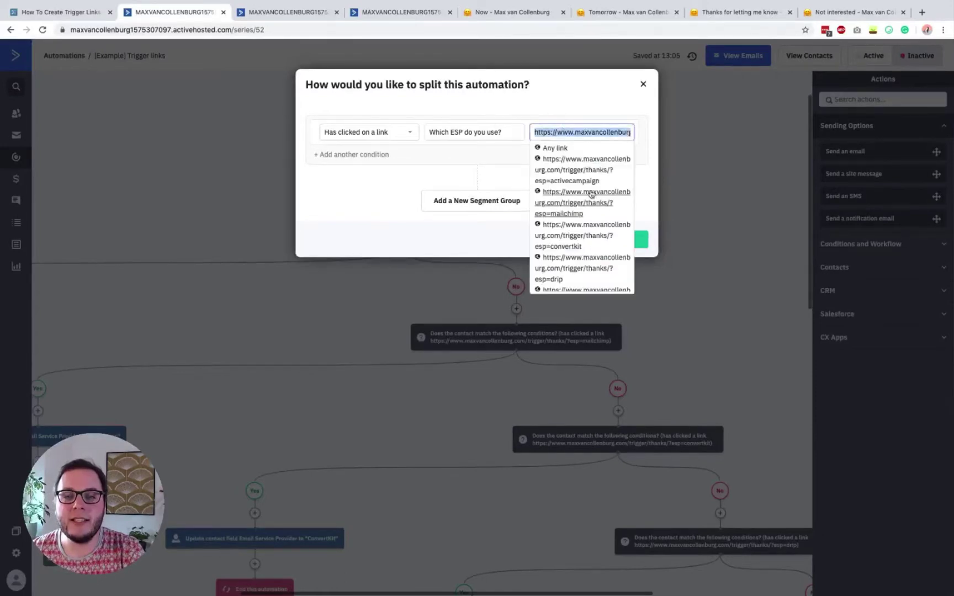
scroll(587, 270, down, 3)
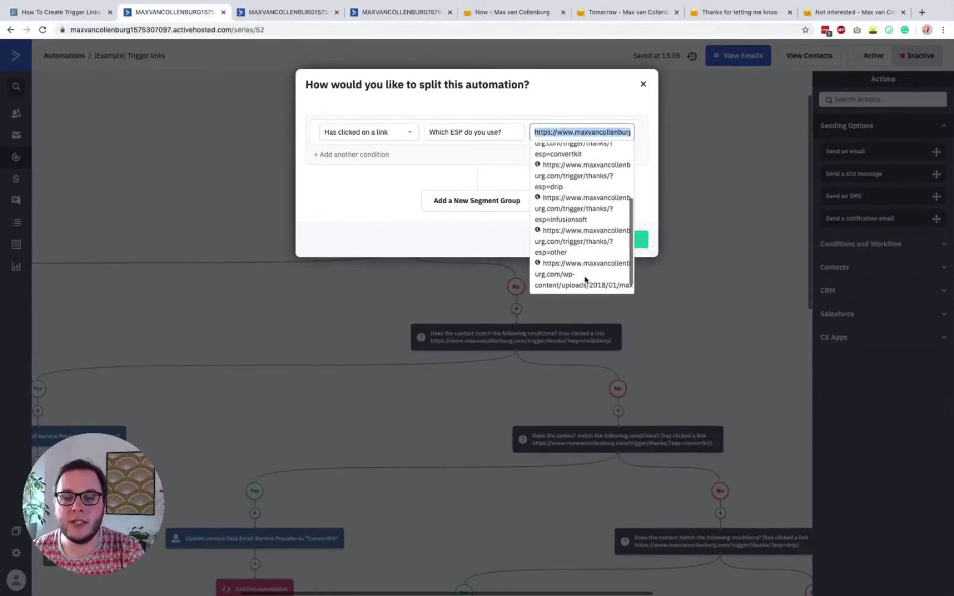
scroll(586, 280, down, 1)
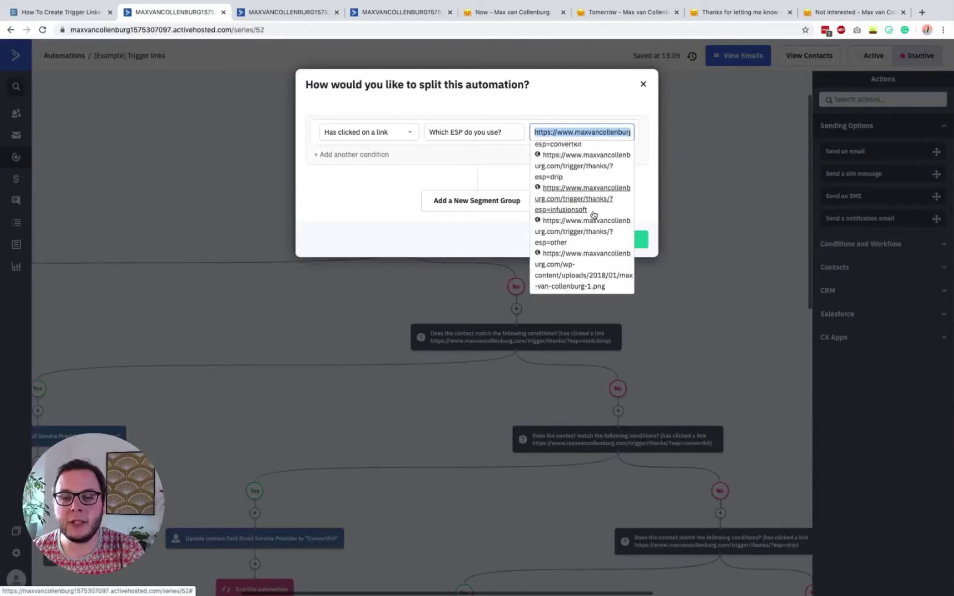
scroll(585, 199, up, 3)
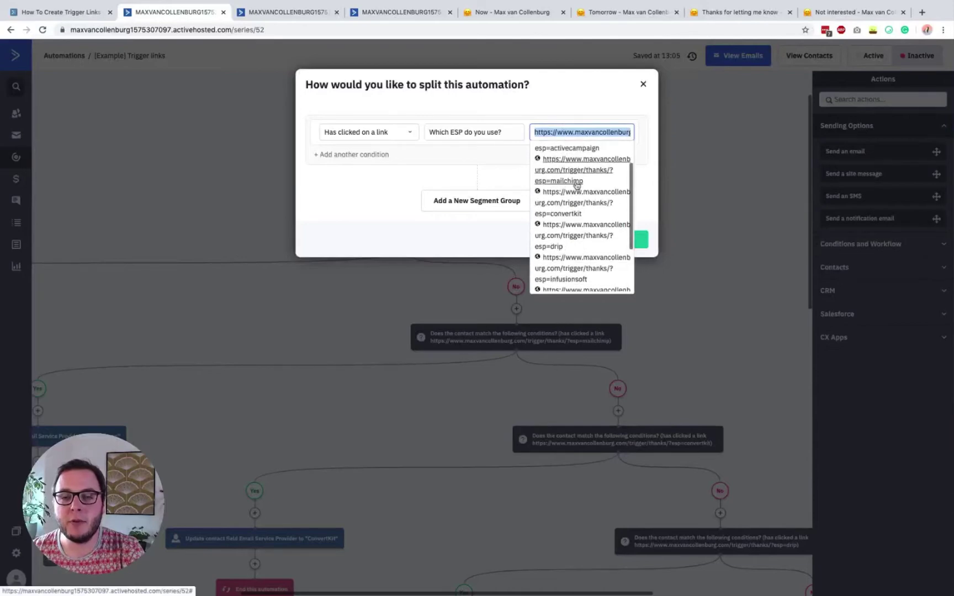
click(647, 188)
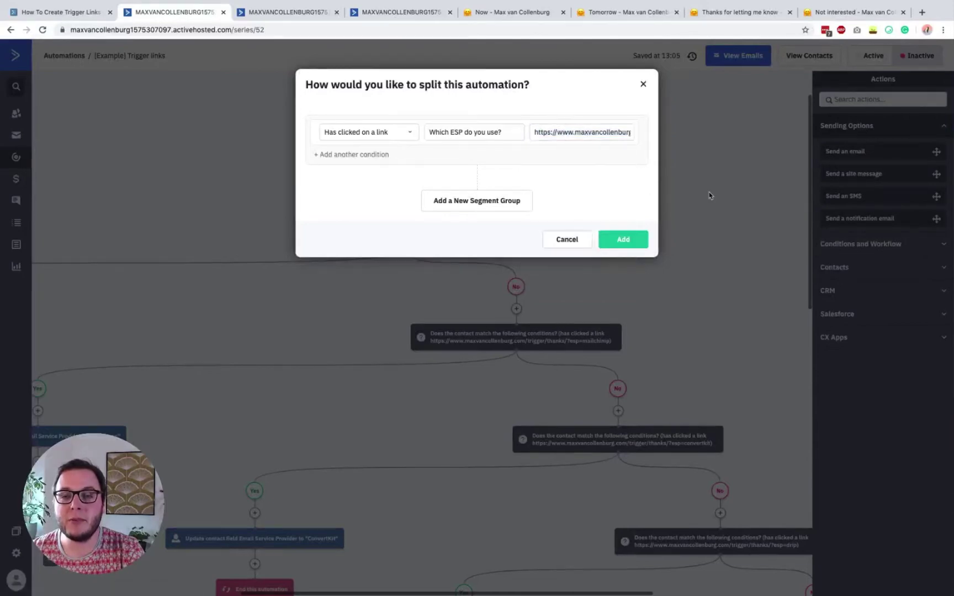
click(624, 239)
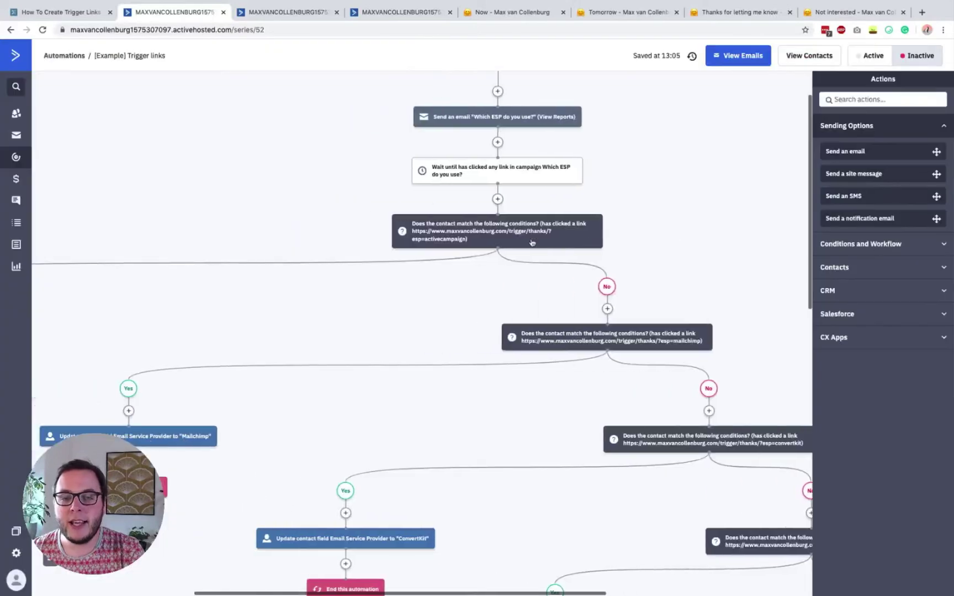
Open the Yes-branch action updating Email Service Provider to ActiveCampaign
mouse_move(503, 226)
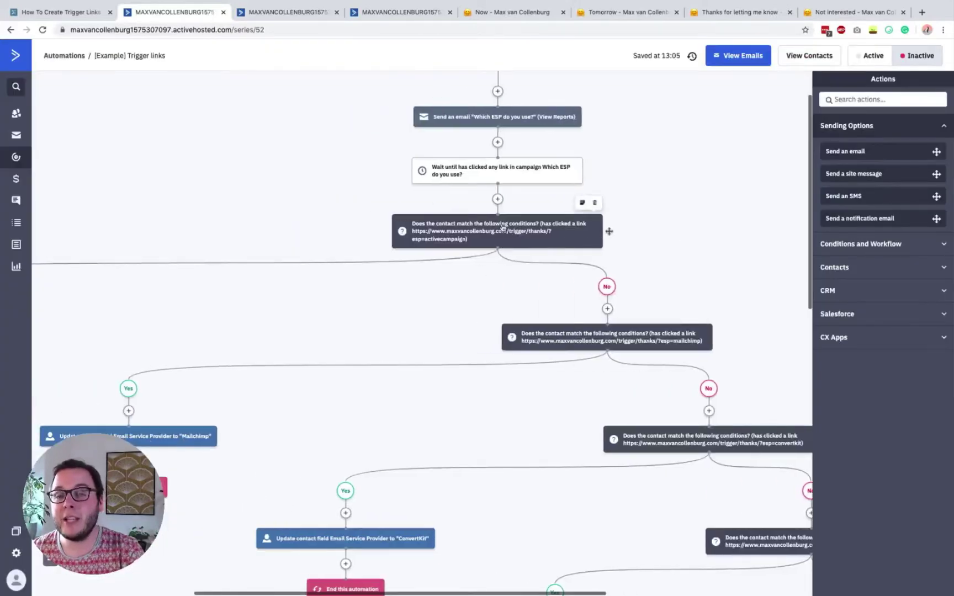
scroll(464, 257, left, 5)
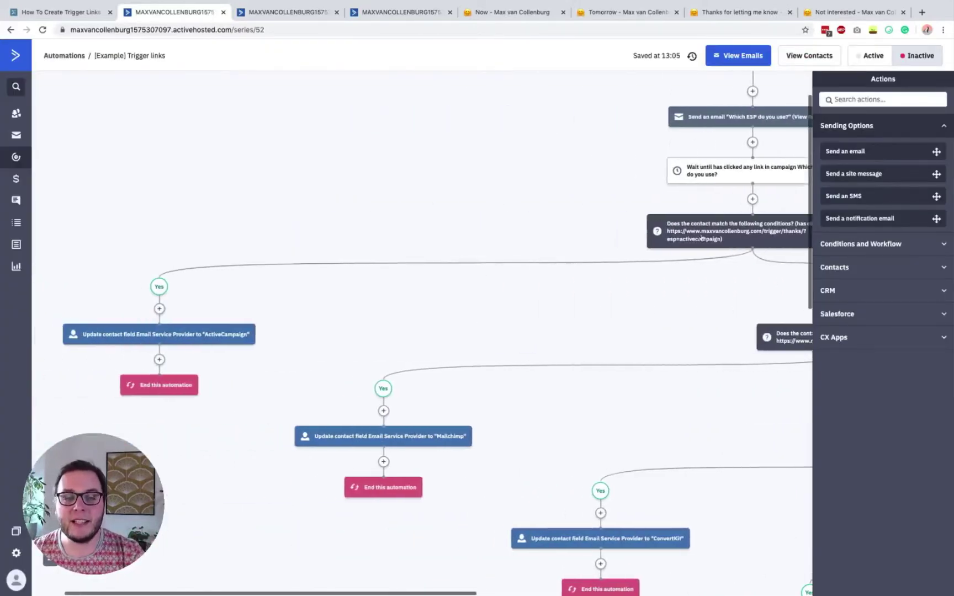
mouse_move(116, 337)
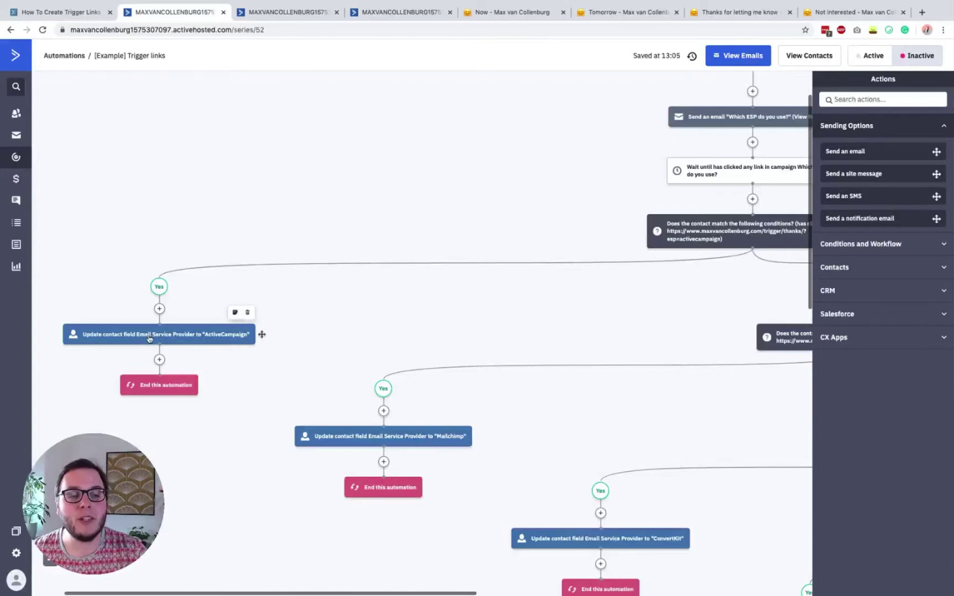
click(211, 337)
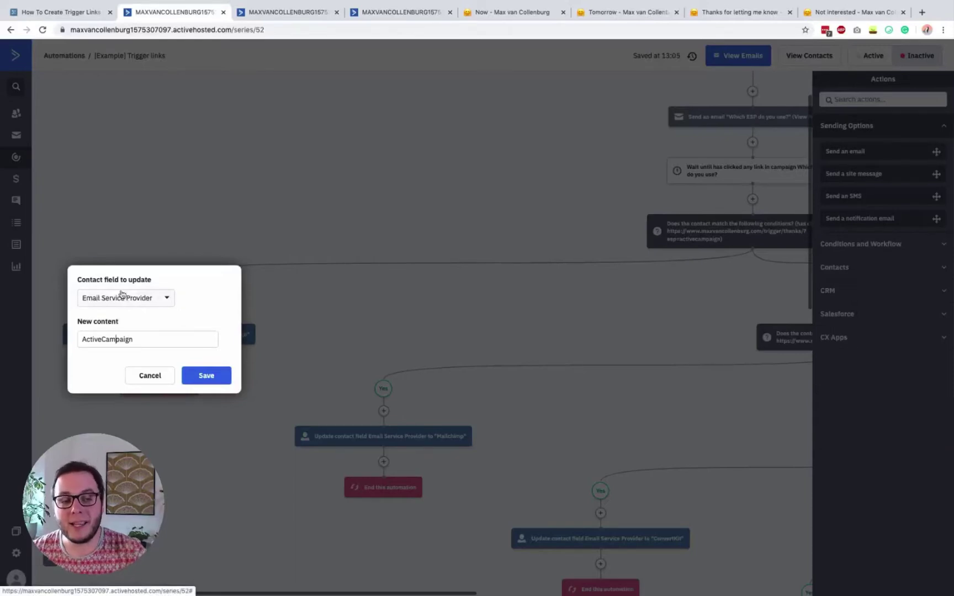
Cancel the Email Service Provider field-update dialog without changes
click(326, 315)
scroll(392, 443, right, 5)
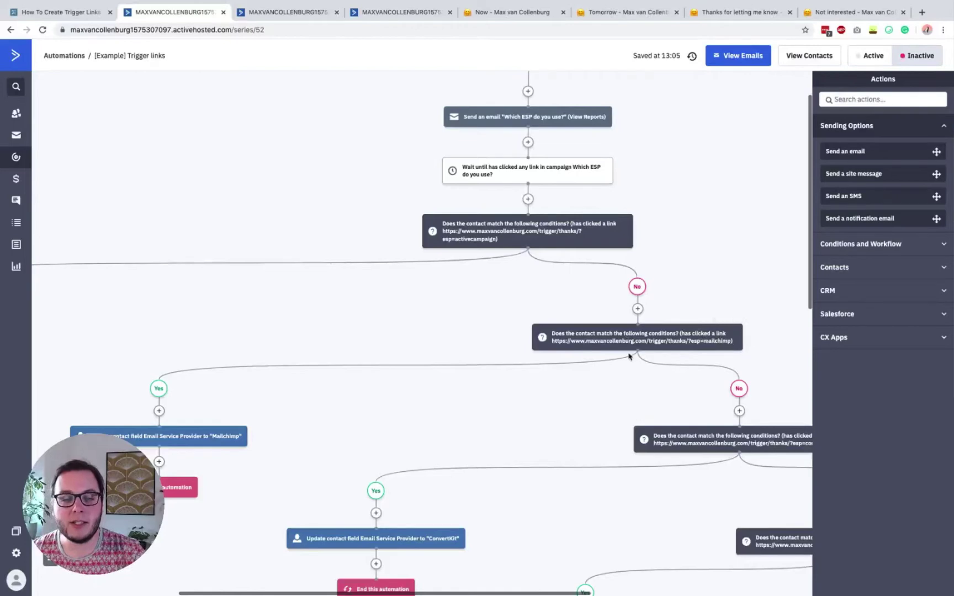
Scroll around the trigger-links automation to review its branches
scroll(356, 390, left, 1)
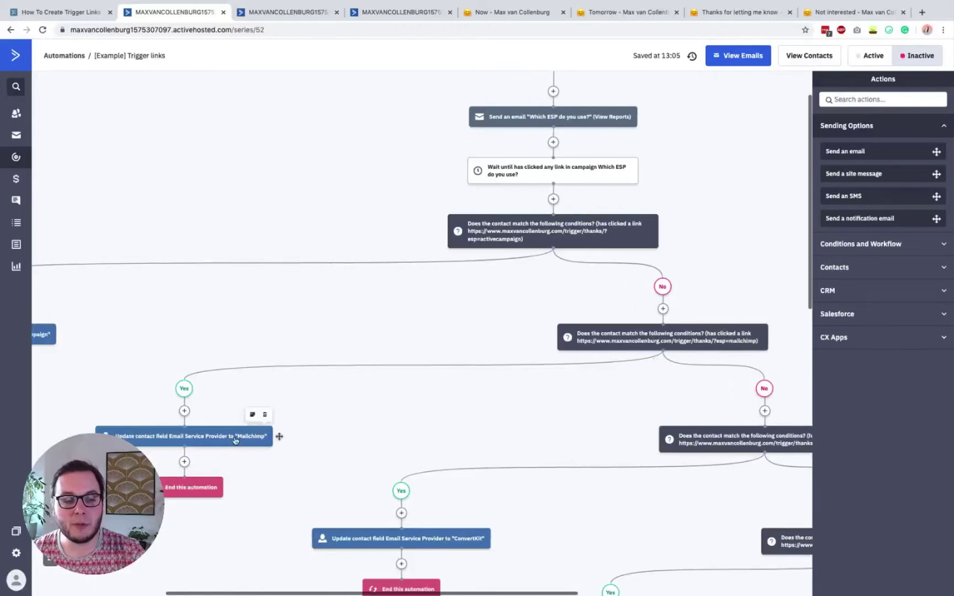
scroll(406, 441, down, 3)
scroll(406, 442, right, 3)
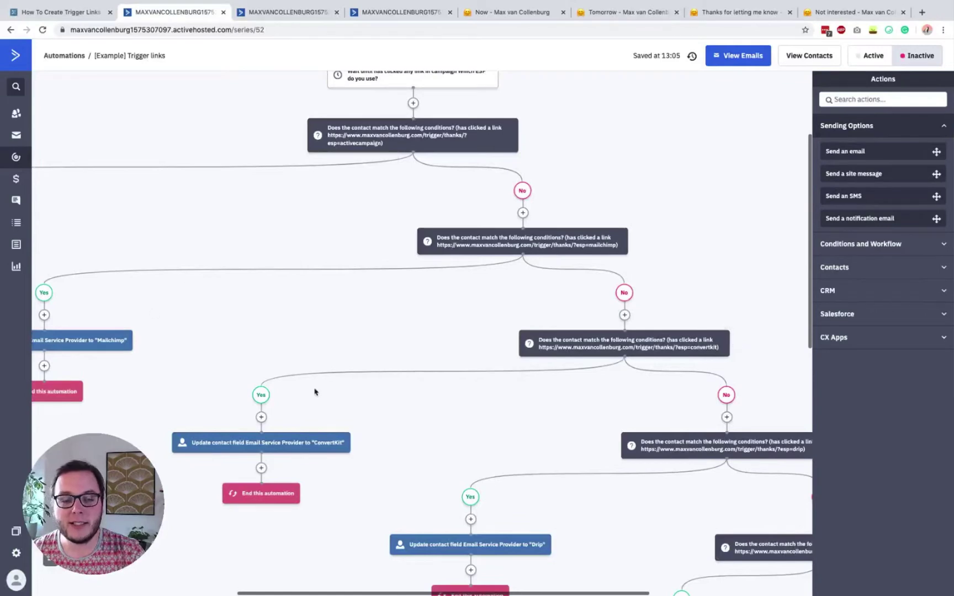
scroll(335, 450, down, 3)
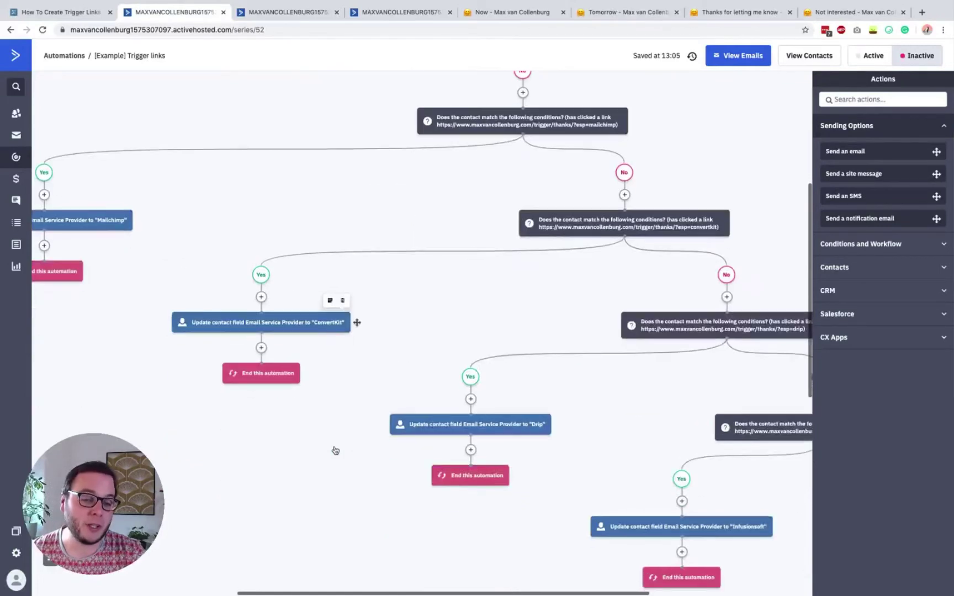
scroll(334, 450, right, 5)
scroll(334, 450, down, 4)
scroll(334, 449, up, 6)
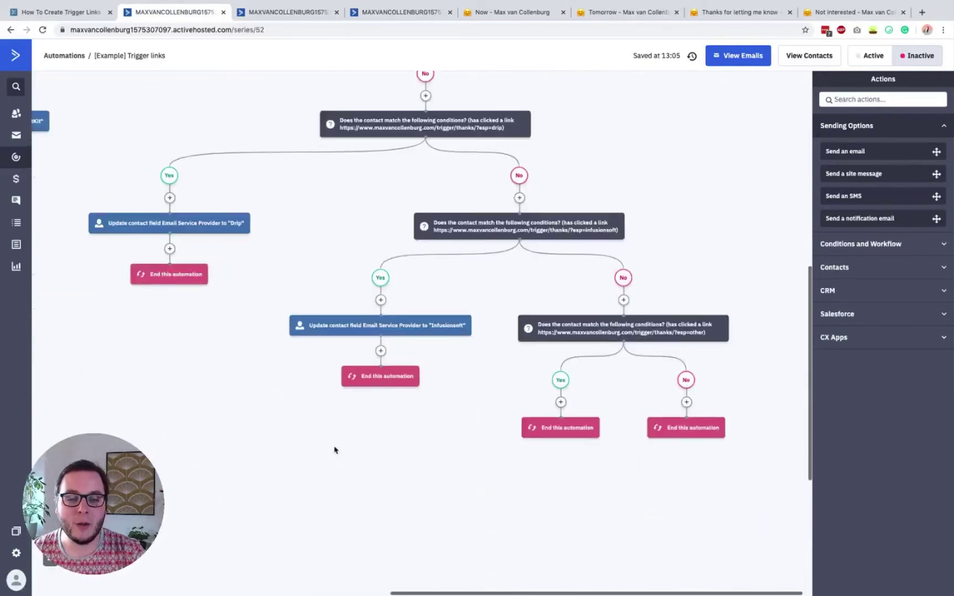
scroll(334, 449, left, 2)
scroll(335, 450, up, 6)
scroll(335, 449, left, 3)
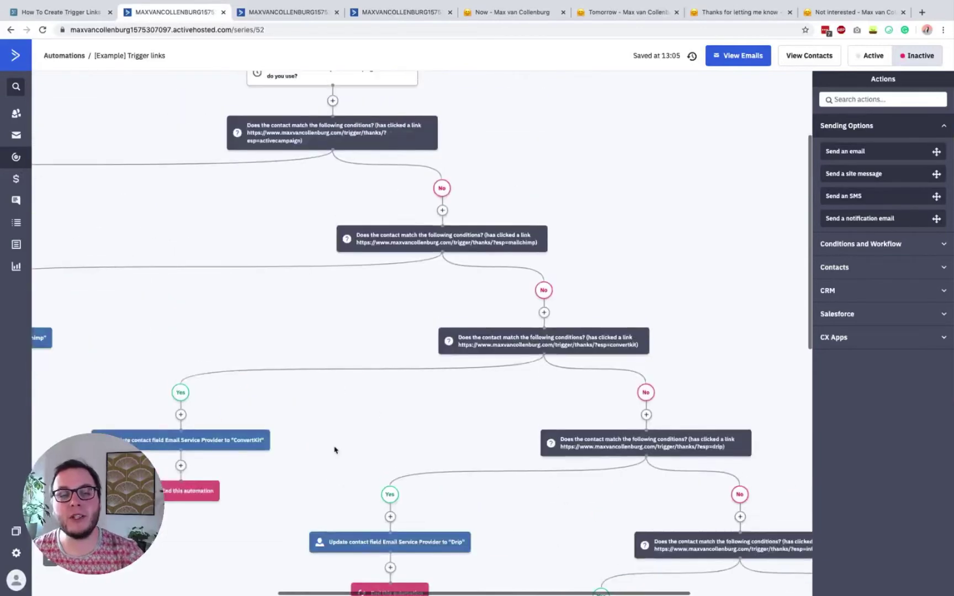
scroll(335, 449, left, 3)
scroll(335, 450, left, 3)
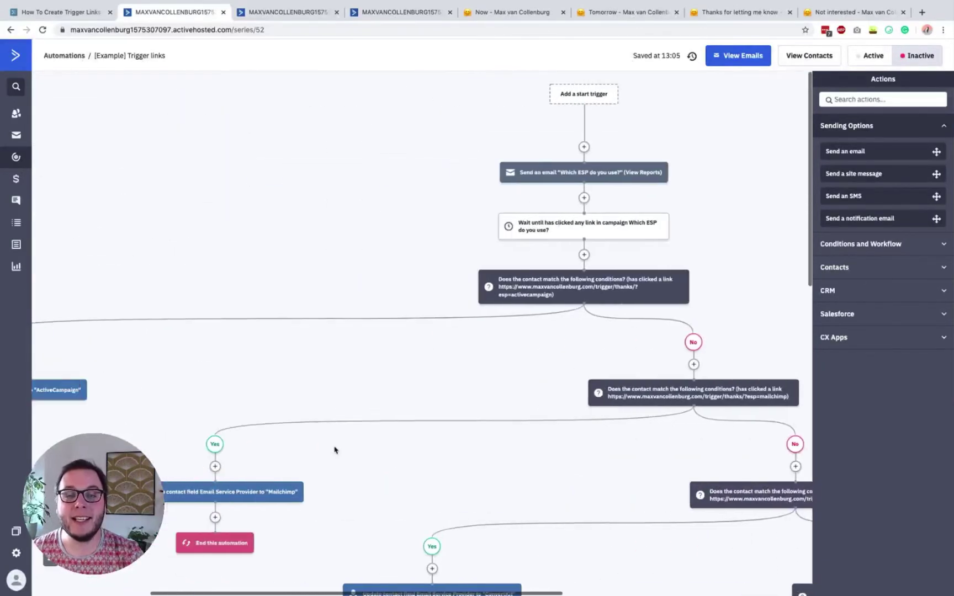
Glance at the Thanks page, then switch to the Free Email Course automation
mouse_move(612, 287)
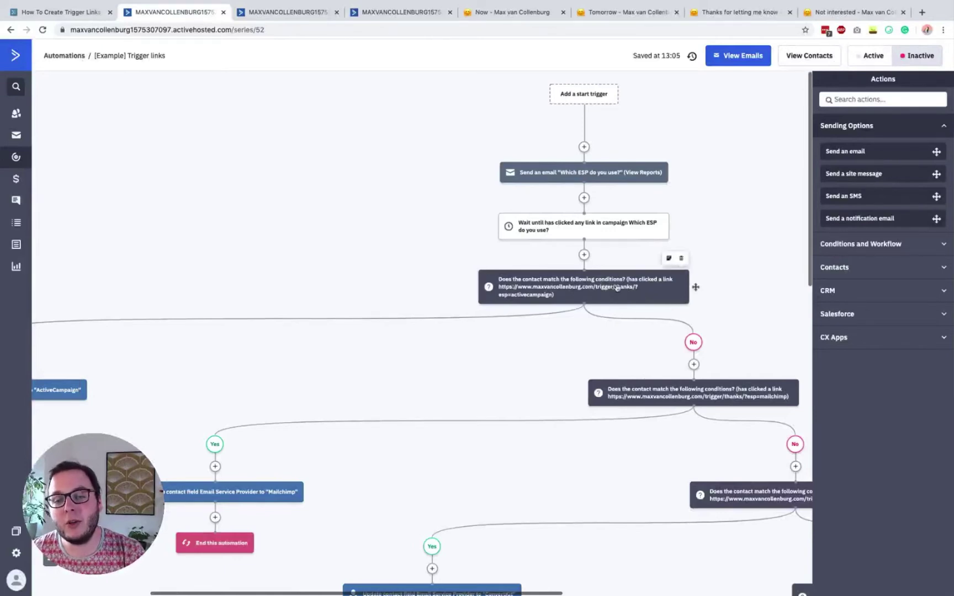
click(742, 12)
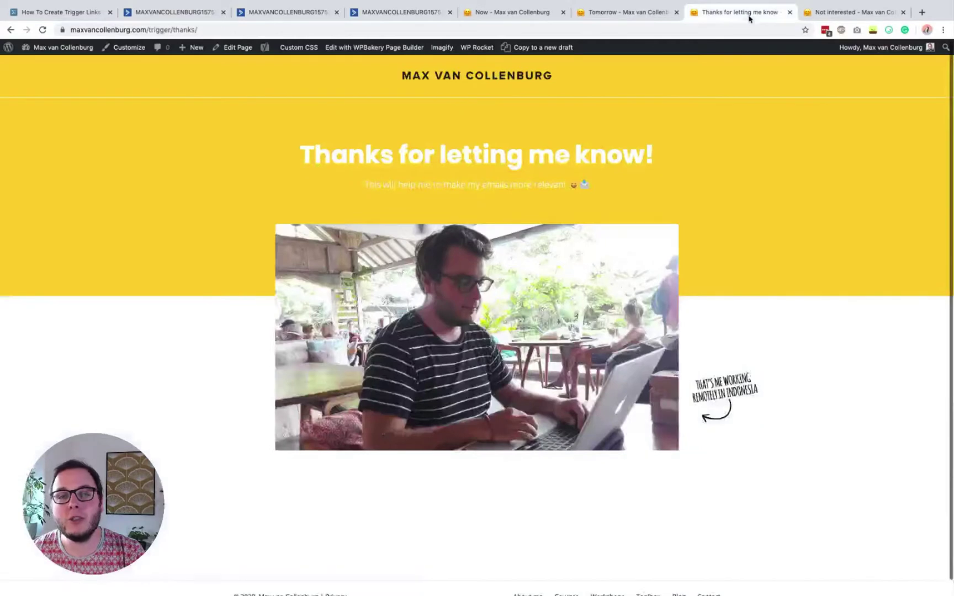
click(184, 14)
click(256, 16)
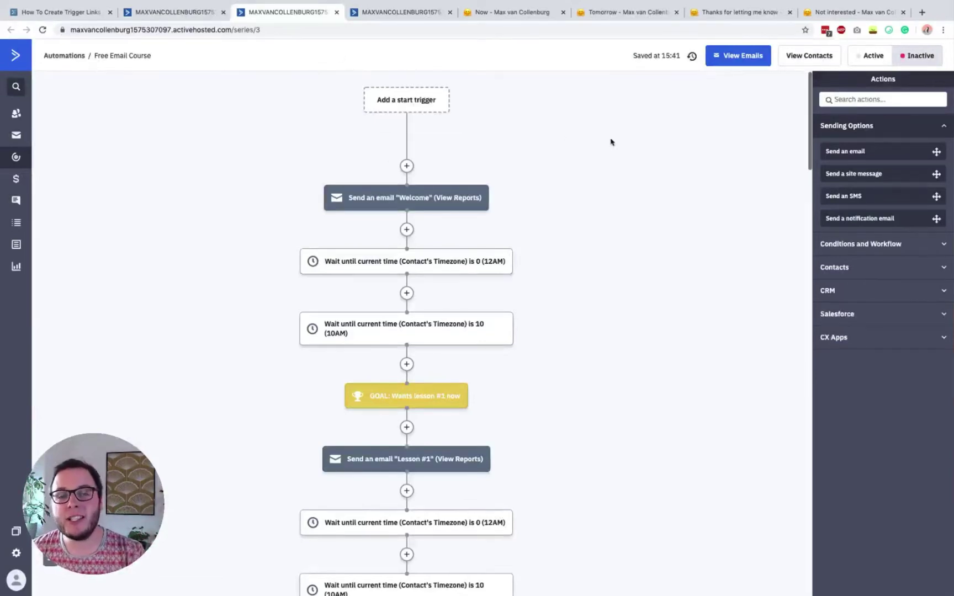
Open the Free Email Course's 'Welcome' email in the email designer
scroll(611, 143, down, 1)
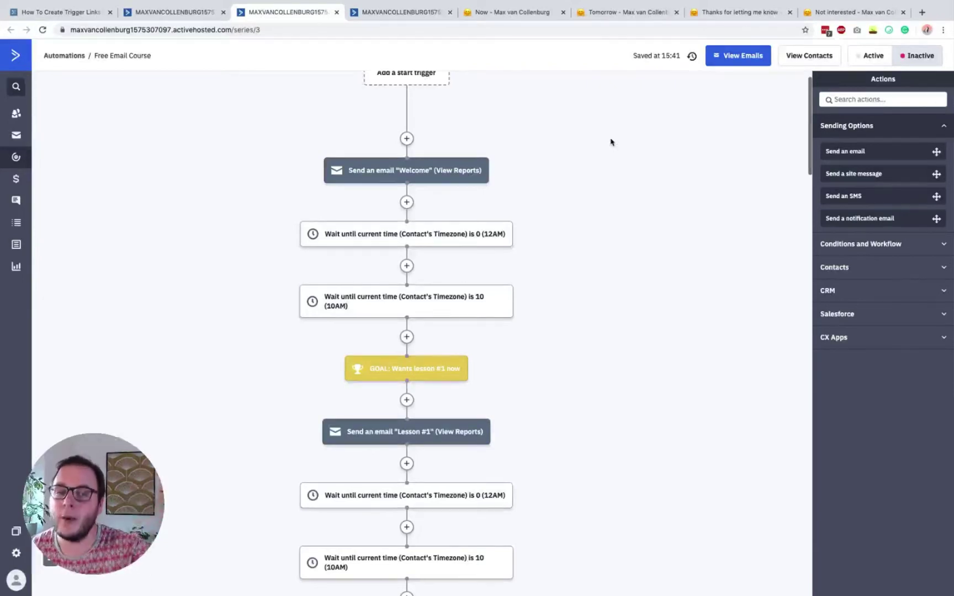
mouse_move(383, 175)
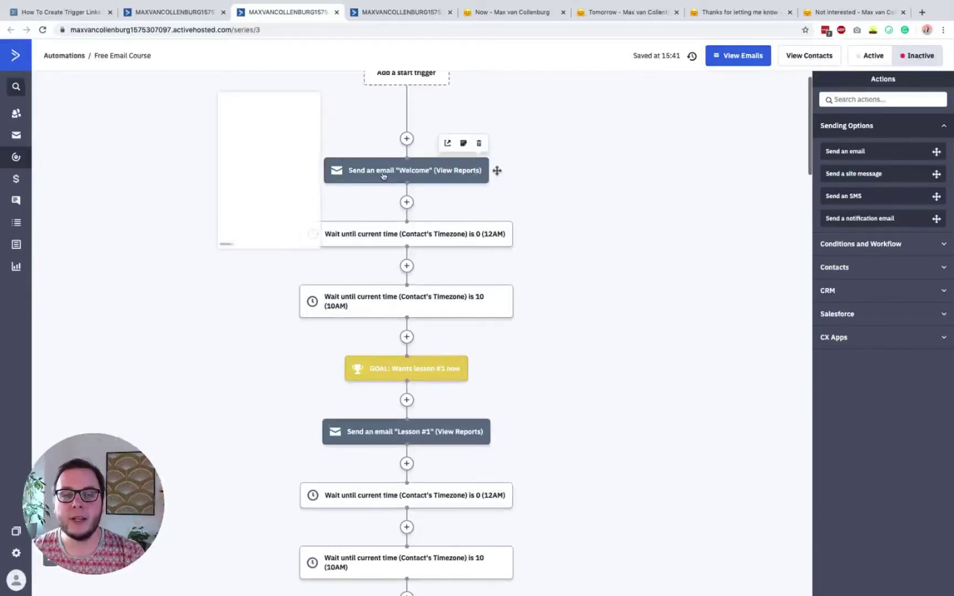
click(421, 177)
click(342, 146)
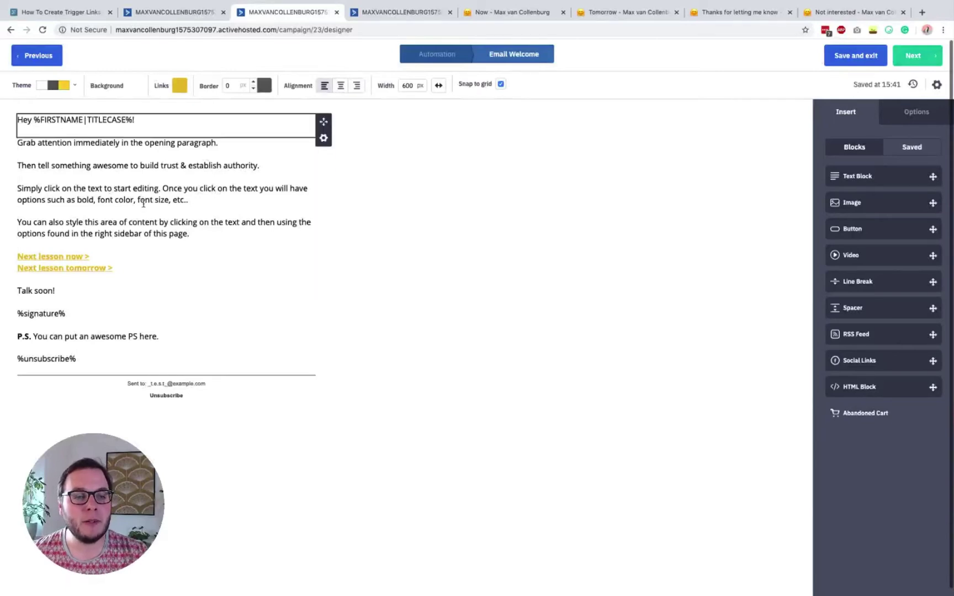
click(34, 262)
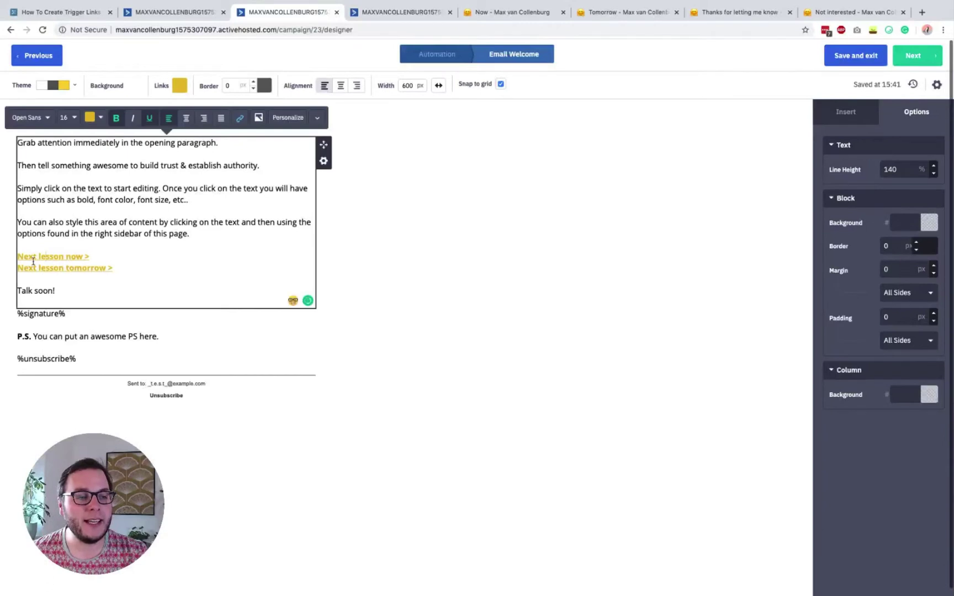
drag(18, 257, 89, 254)
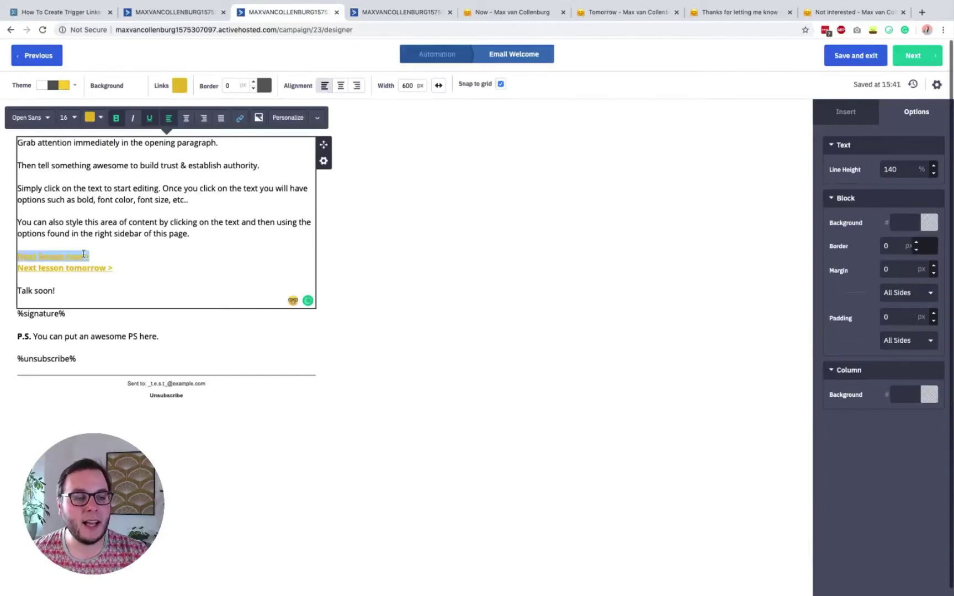
mouse_move(18, 267)
mouse_down()
mouse_move(117, 269)
mouse_move(15, 257)
mouse_up()
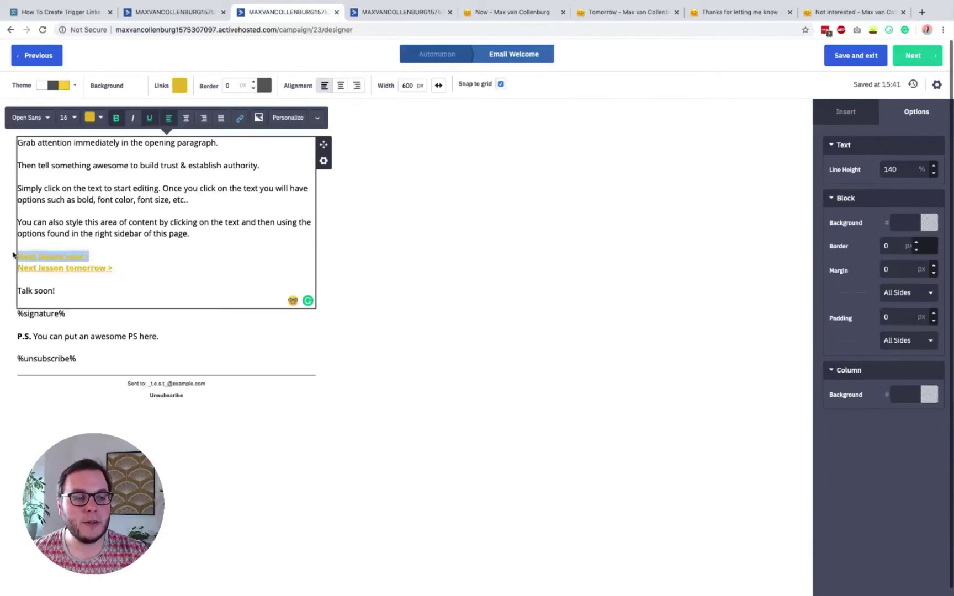
click(237, 118)
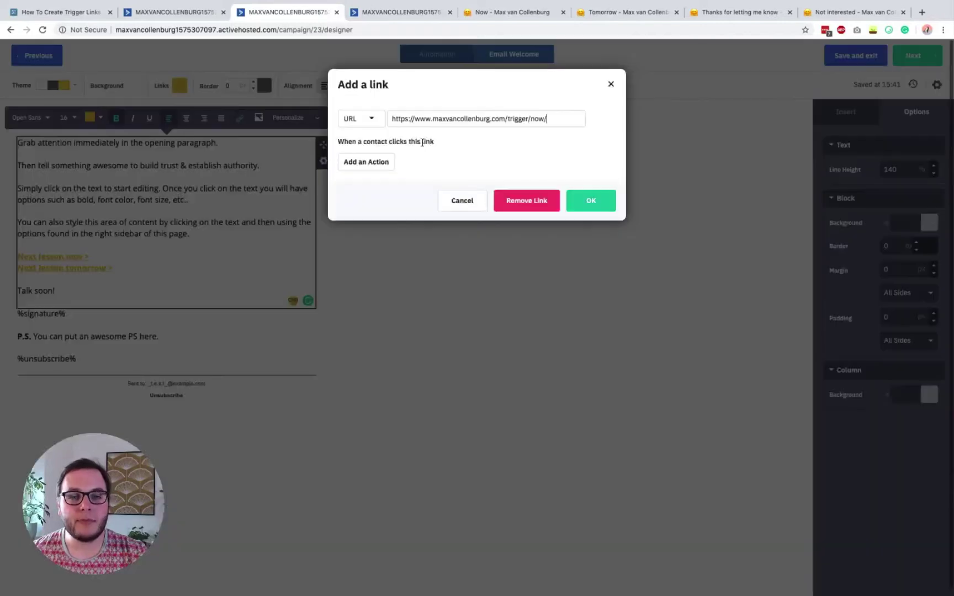
double_click(515, 117)
drag(545, 118, 530, 118)
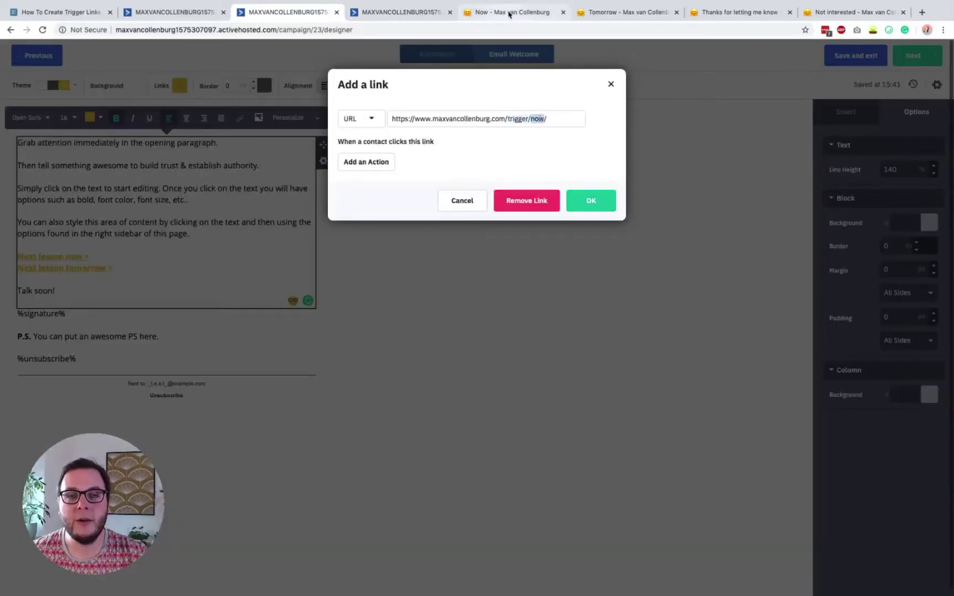
click(509, 13)
click(579, 169)
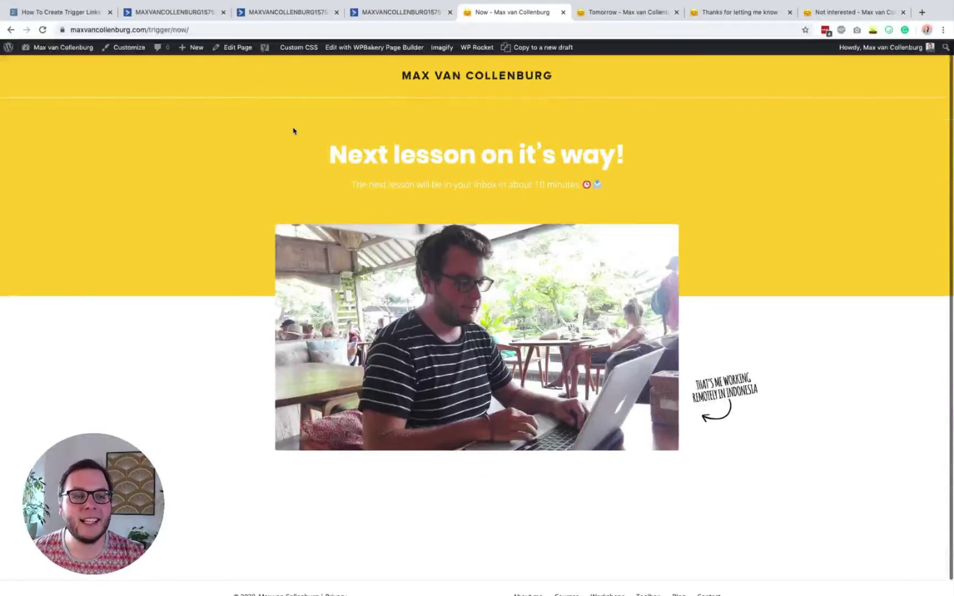
click(184, 13)
click(262, 14)
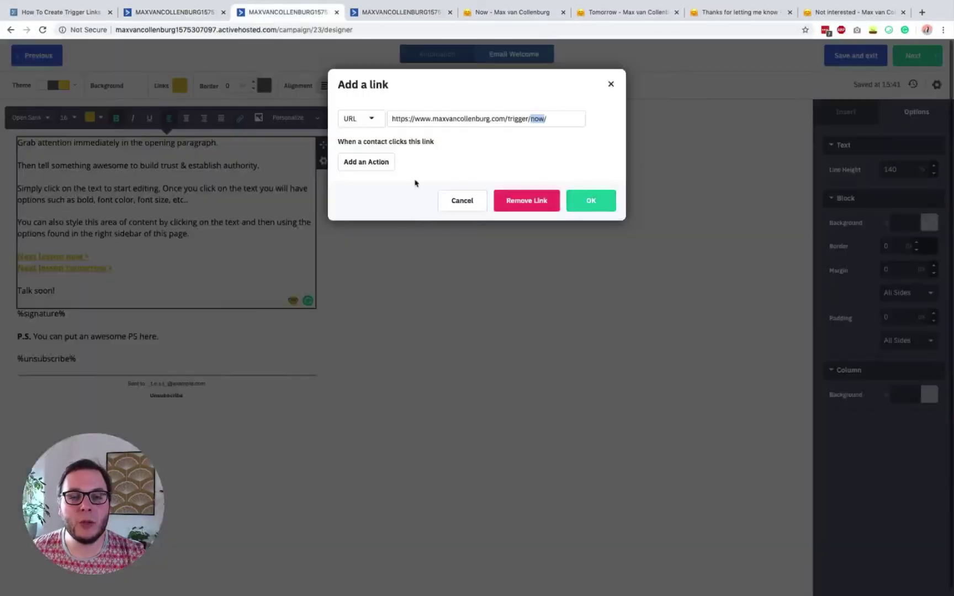
click(658, 368)
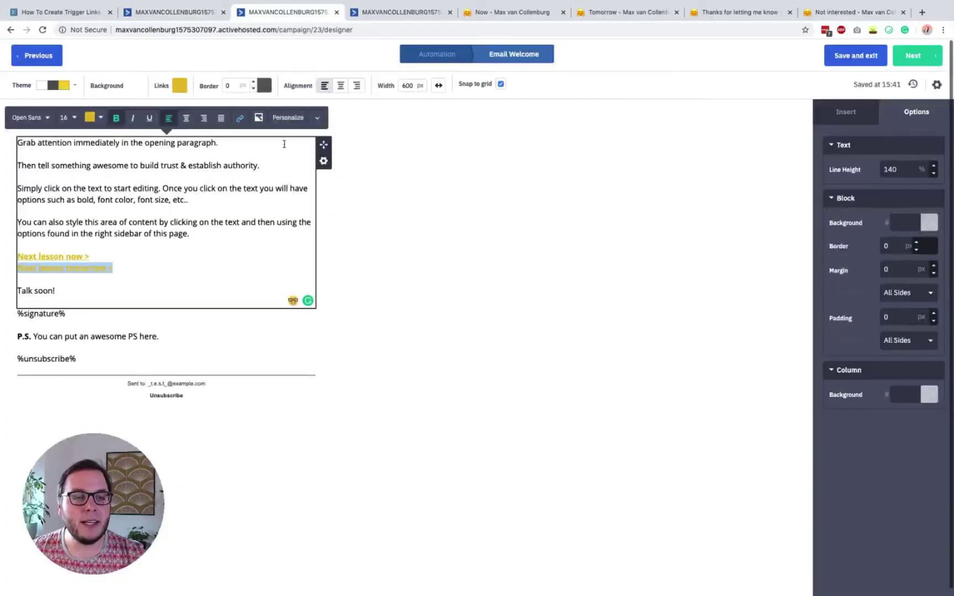
Check the tomorrow link's /trigger/tomorrow/ URL and compare the Now, Thanks and Tomorrow pages
click(240, 118)
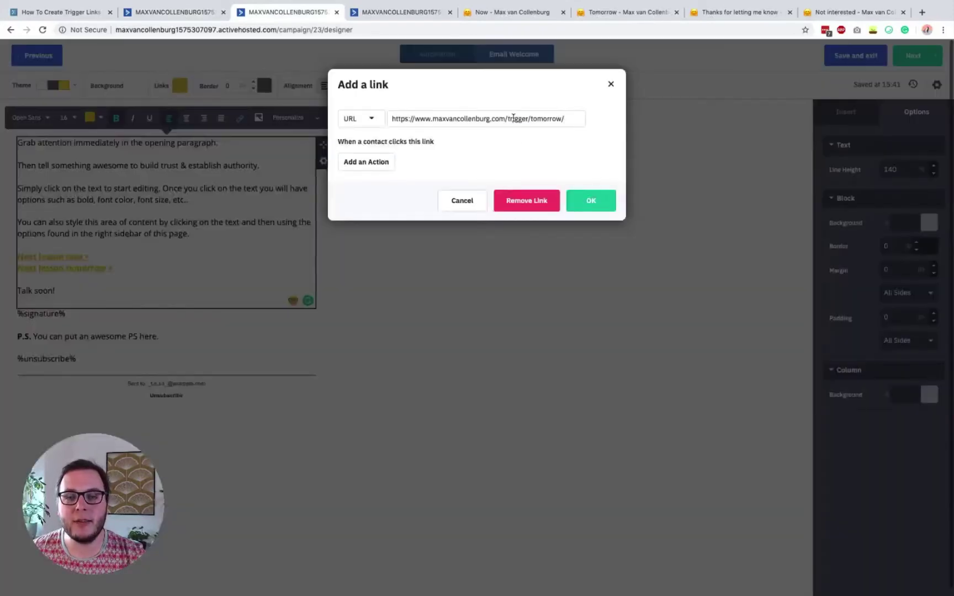
double_click(543, 118)
click(607, 12)
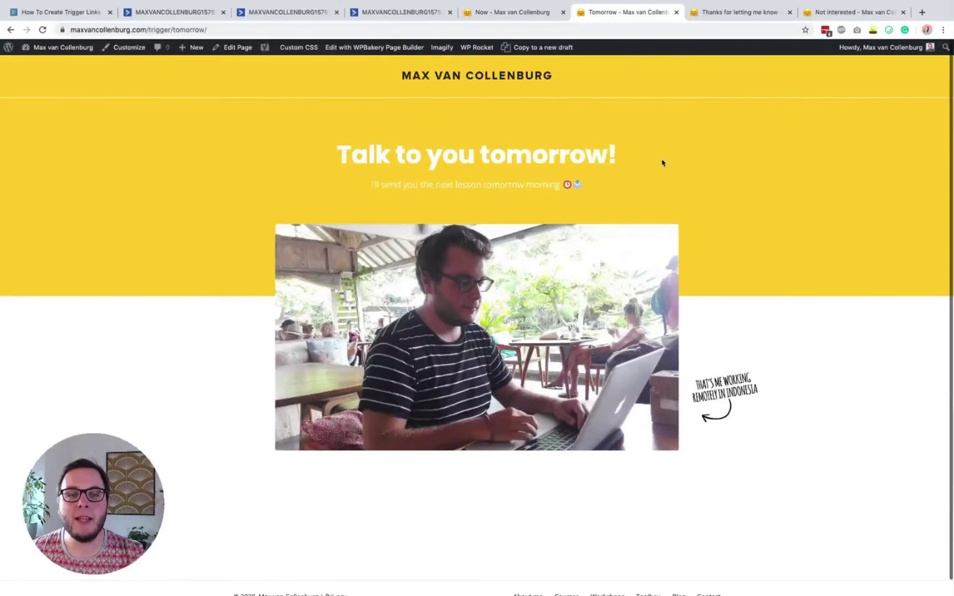
click(750, 16)
click(636, 20)
click(539, 16)
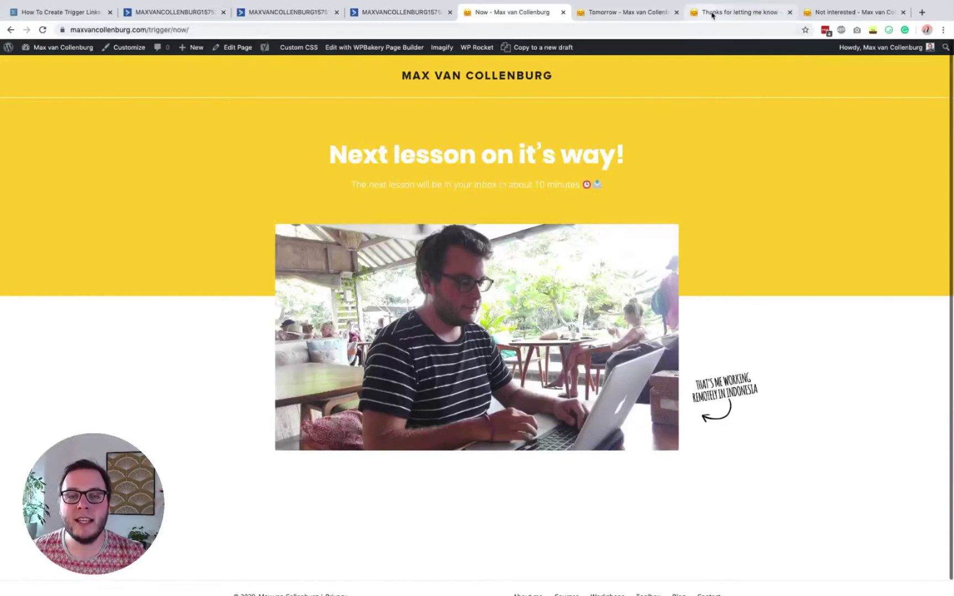
click(749, 13)
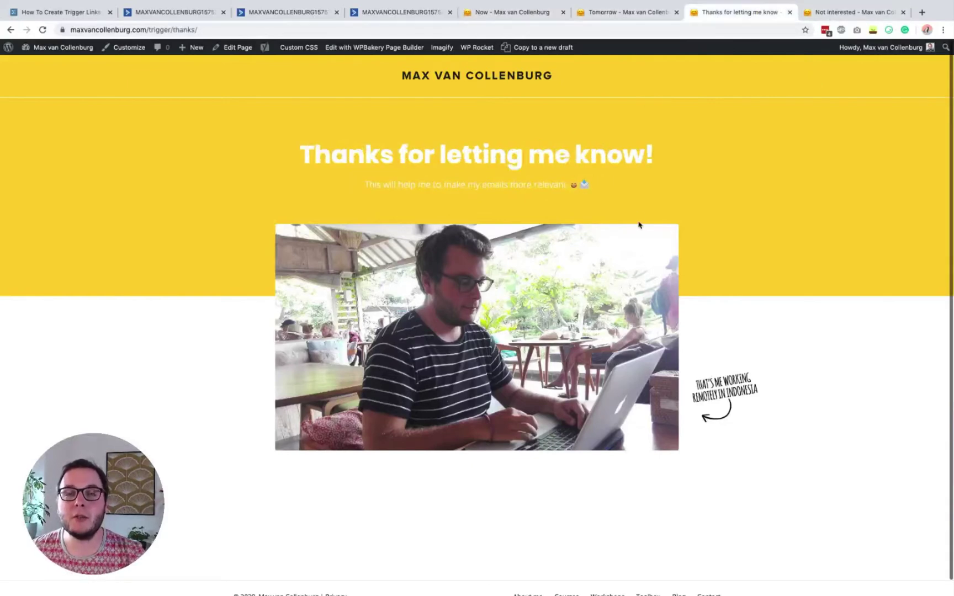
click(618, 13)
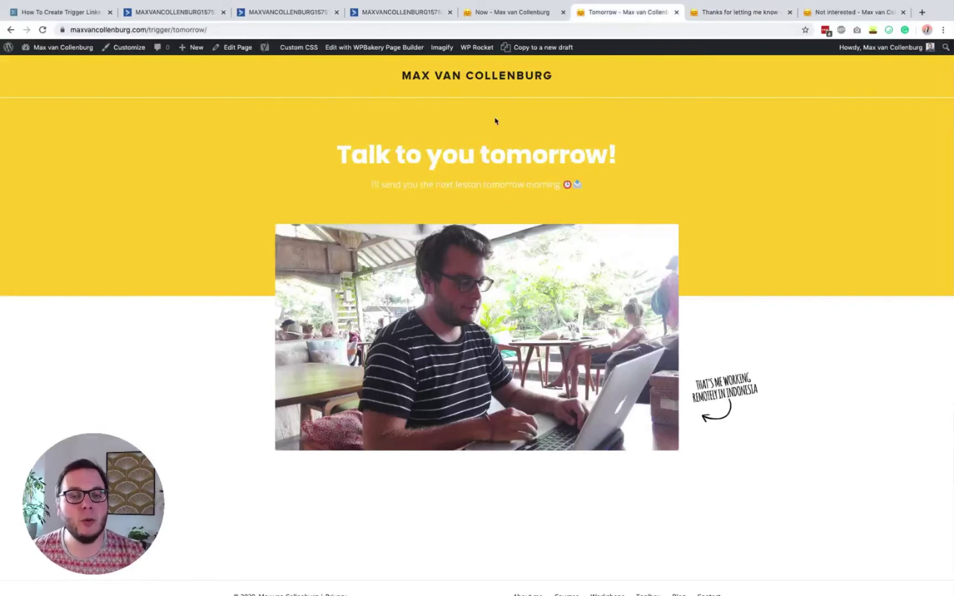
click(513, 15)
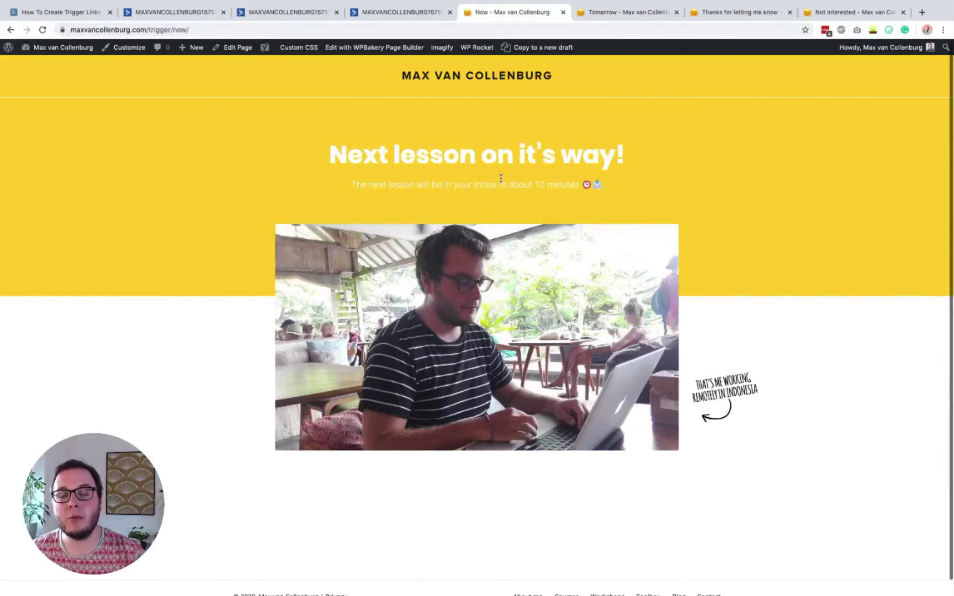
Cancel the link dialog in the Welcome email and head back to the automation
click(279, 13)
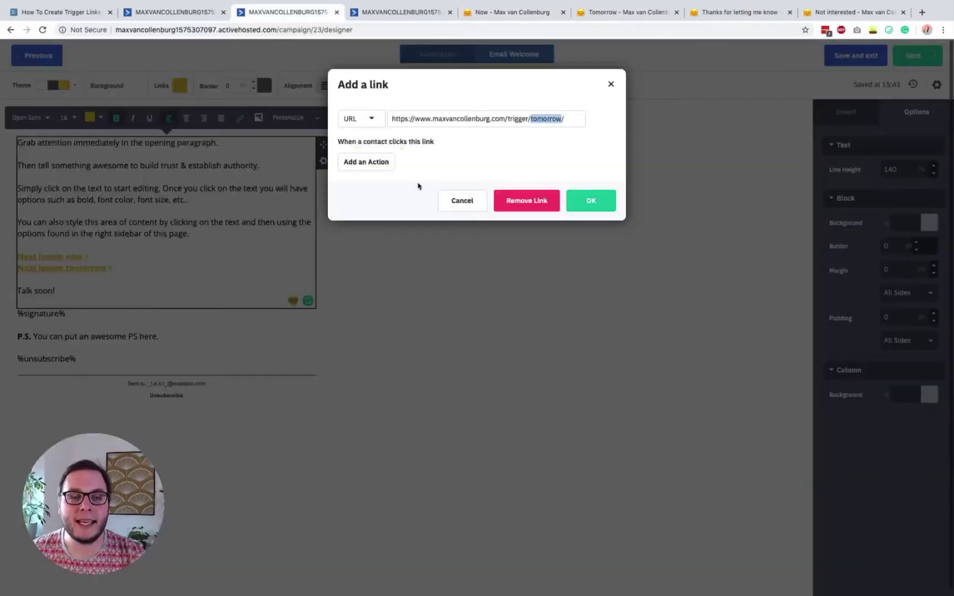
click(771, 307)
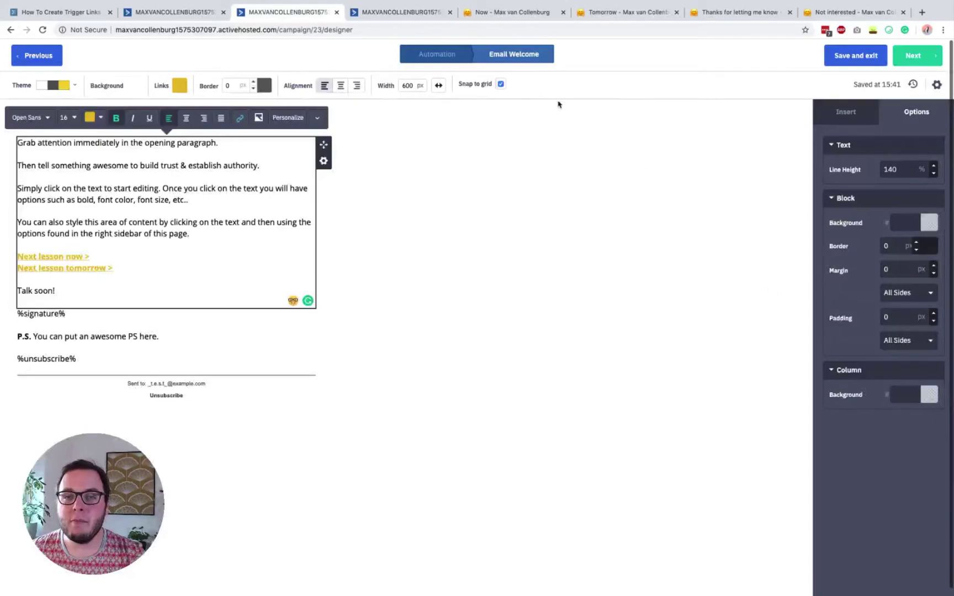
click(436, 54)
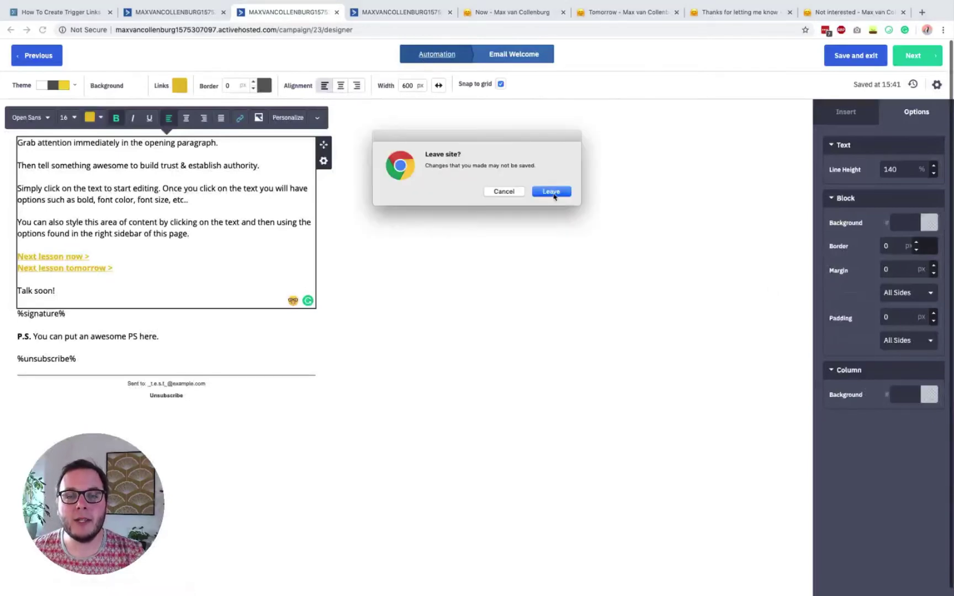
Leave the email editor and open the 'Wants lesson #1 now' goal's link-click condition
click(551, 190)
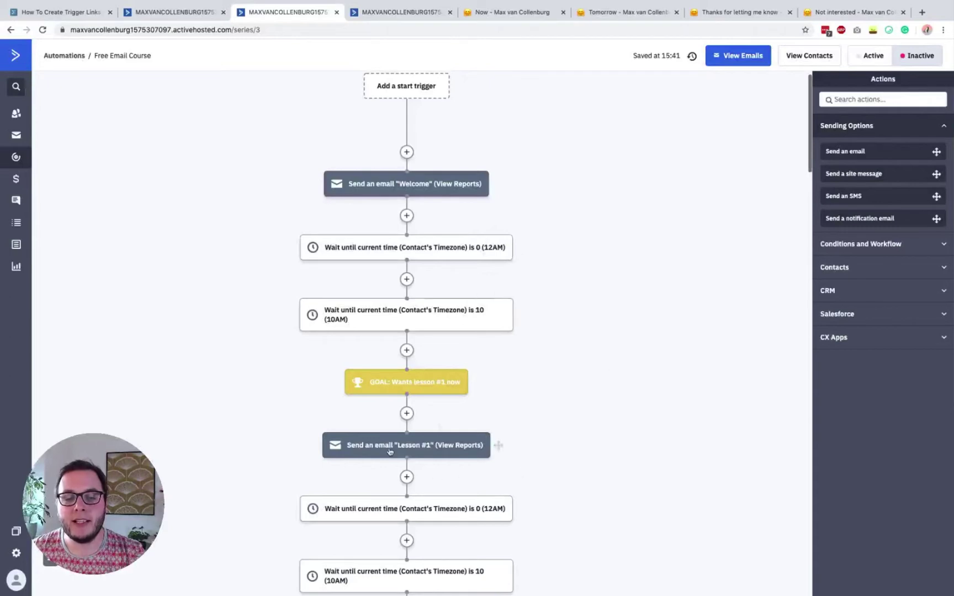
mouse_move(430, 446)
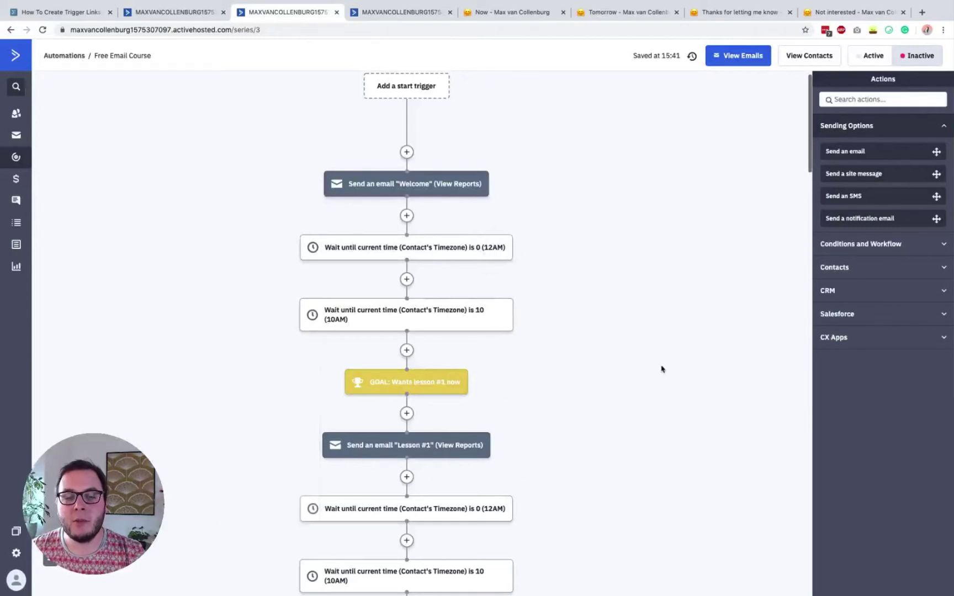
scroll(414, 357, down, 1)
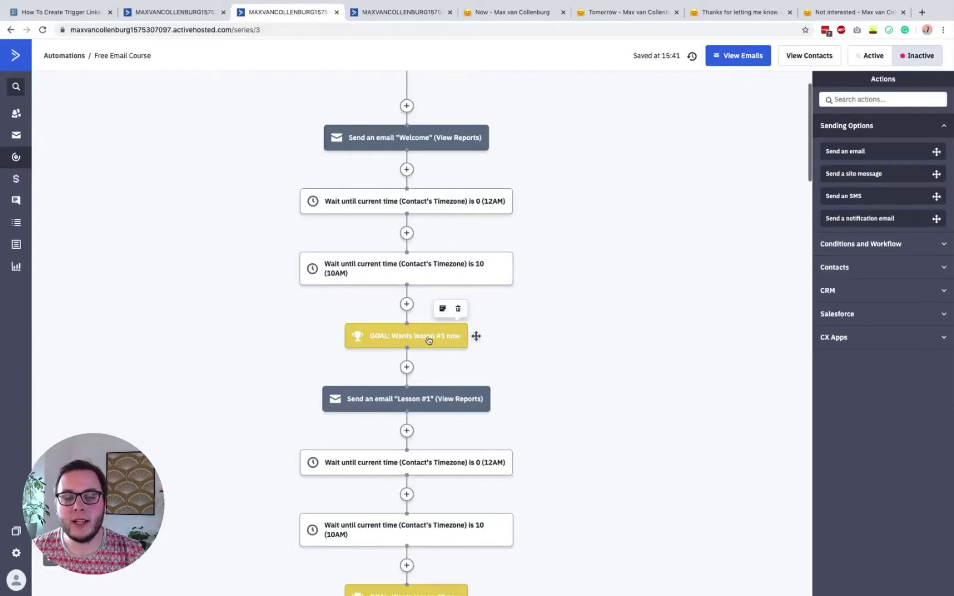
click(427, 337)
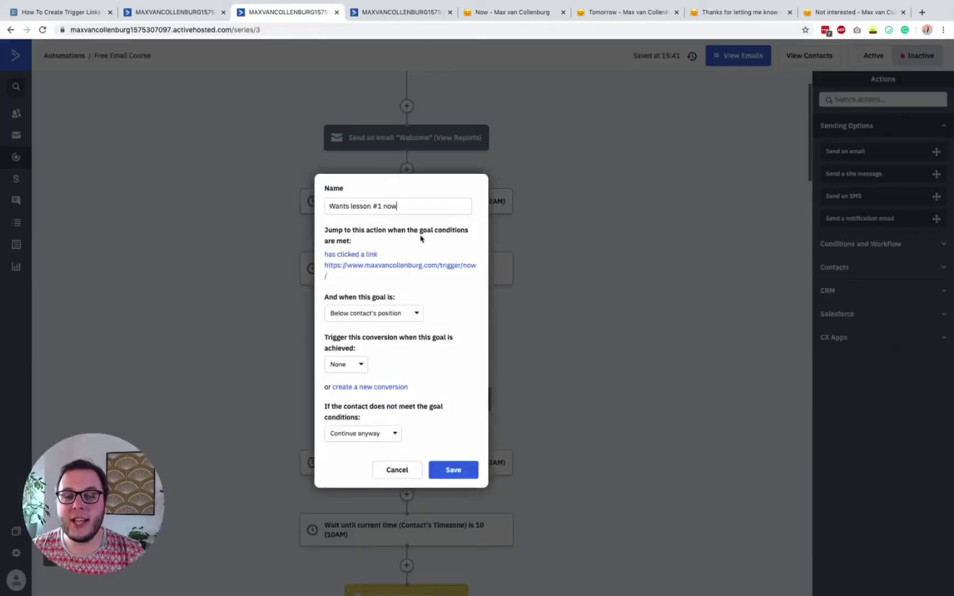
click(356, 265)
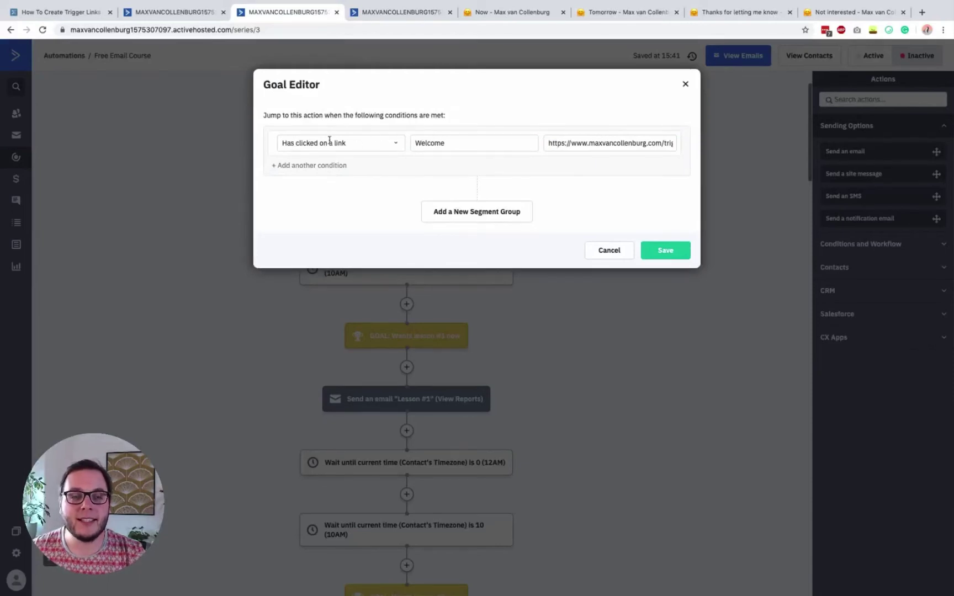
Verify the condition's Welcome link URL ends in /trigger/now/, then close both dialogs unchanged
click(555, 149)
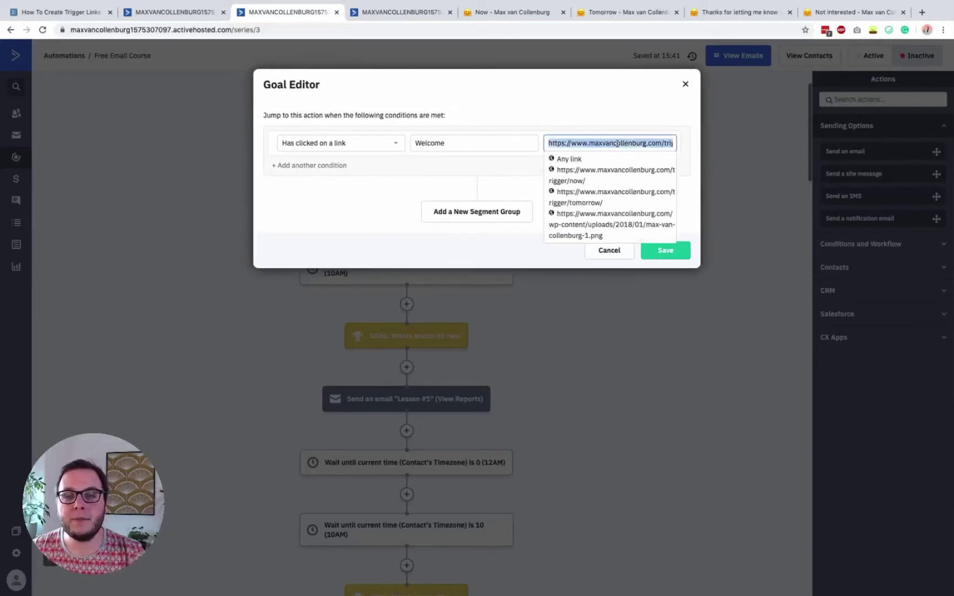
drag(608, 143, 640, 143)
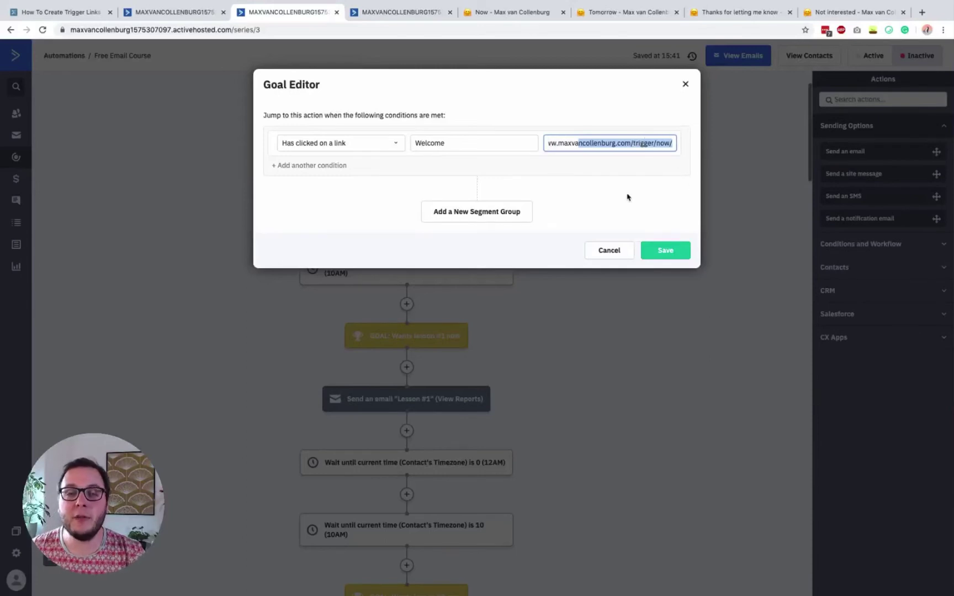
click(638, 166)
click(748, 173)
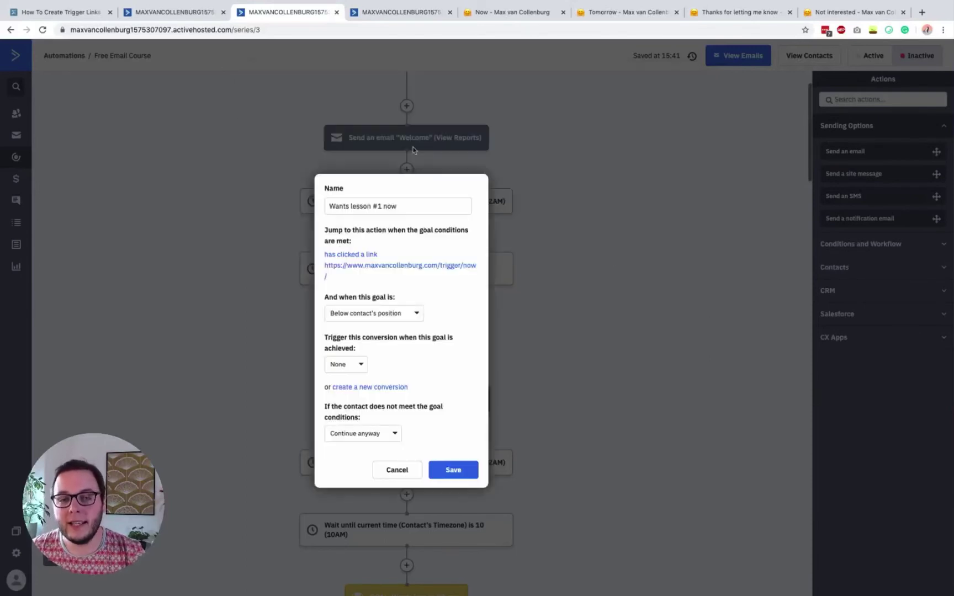
click(581, 162)
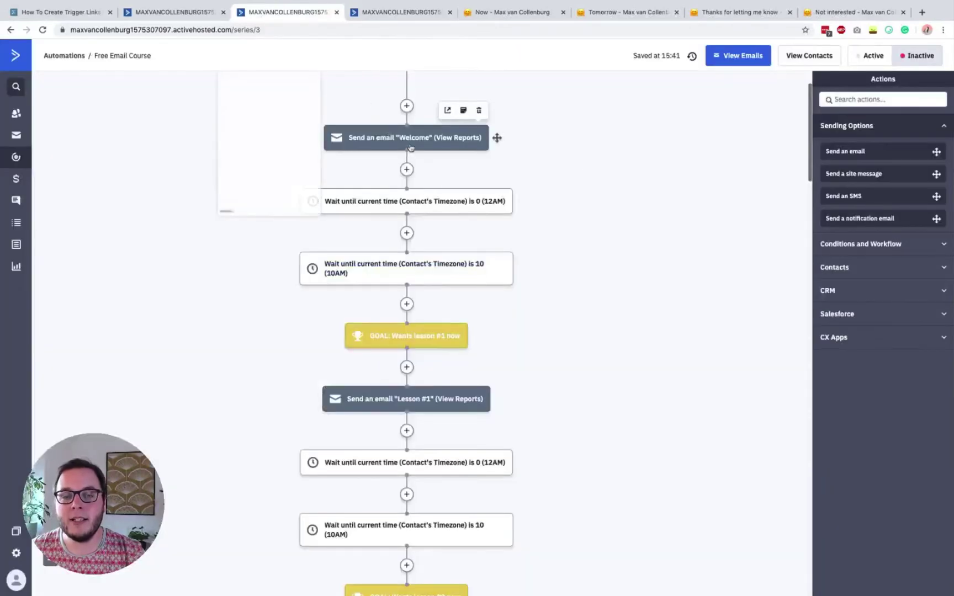
mouse_move(421, 335)
scroll(421, 335, down, 3)
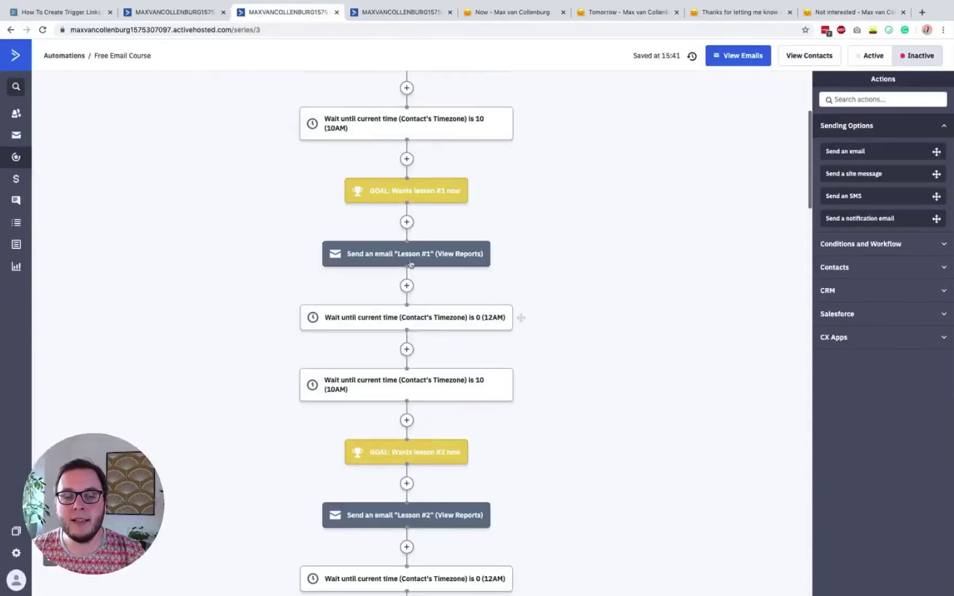
click(421, 260)
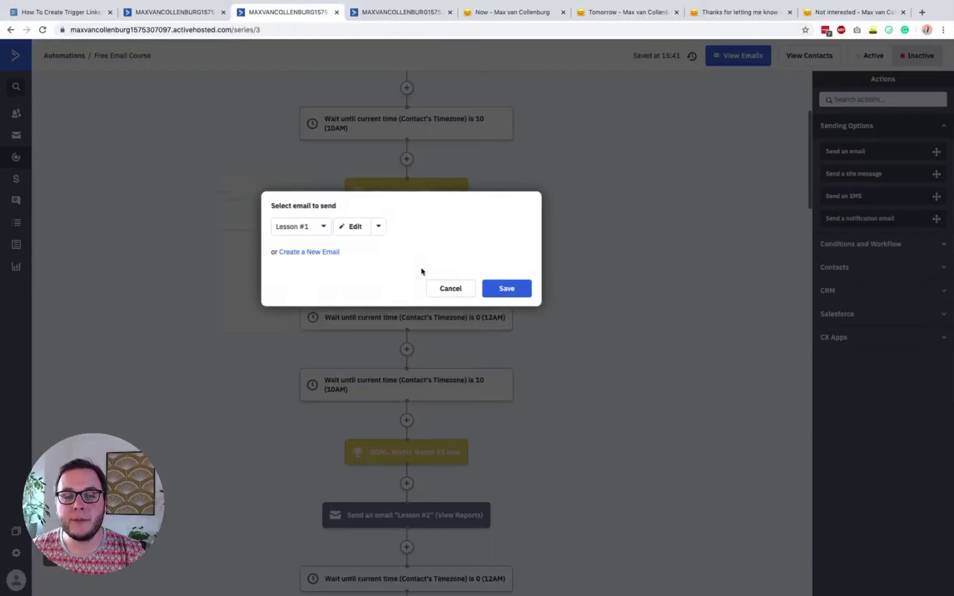
click(354, 227)
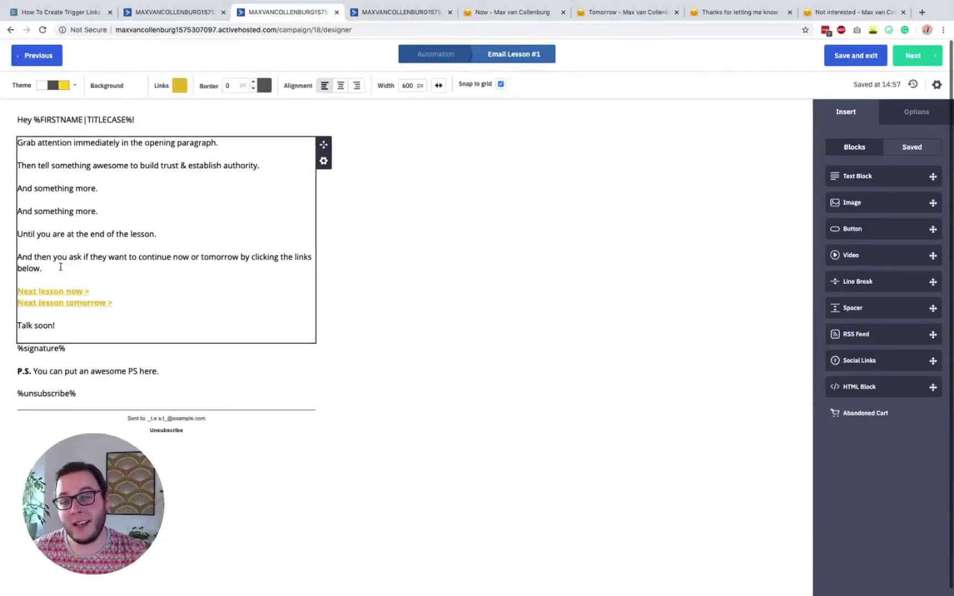
click(60, 293)
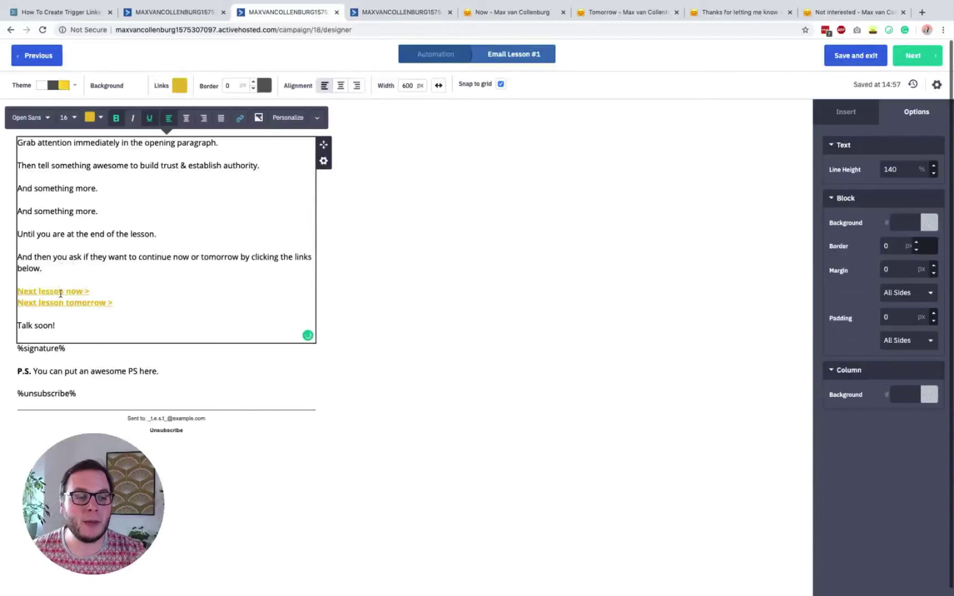
click(435, 54)
click(561, 191)
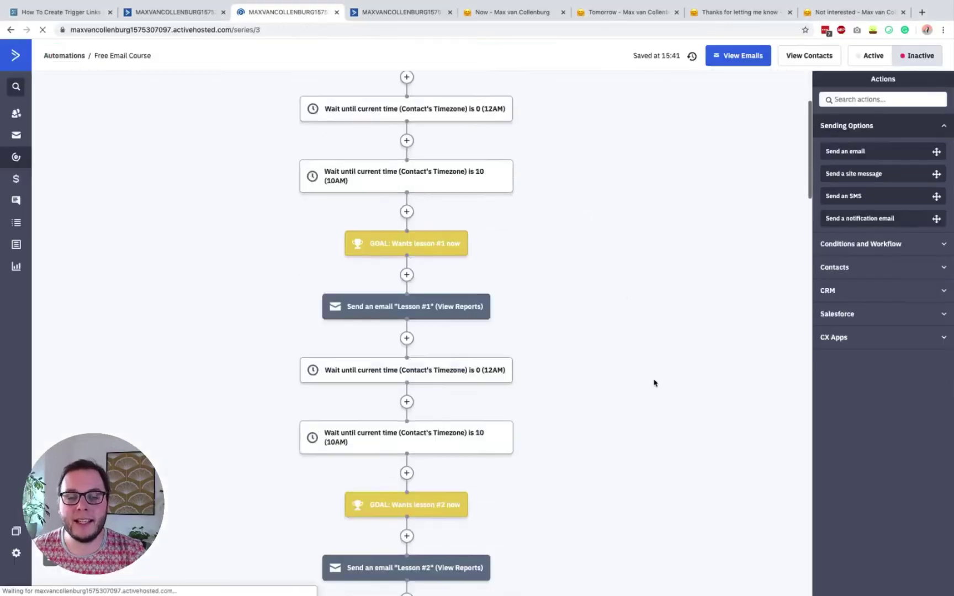
scroll(654, 383, down, 2)
click(426, 427)
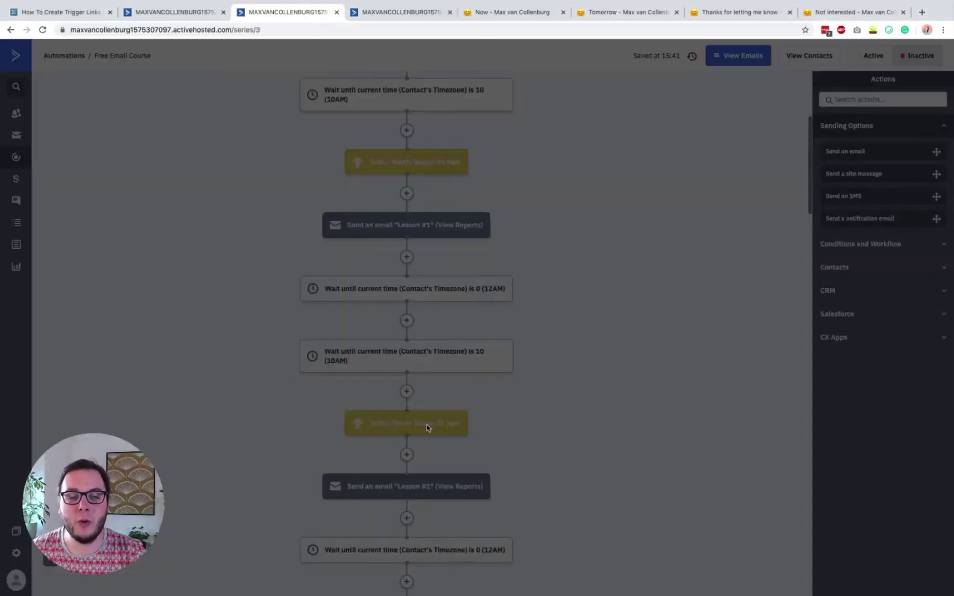
click(371, 341)
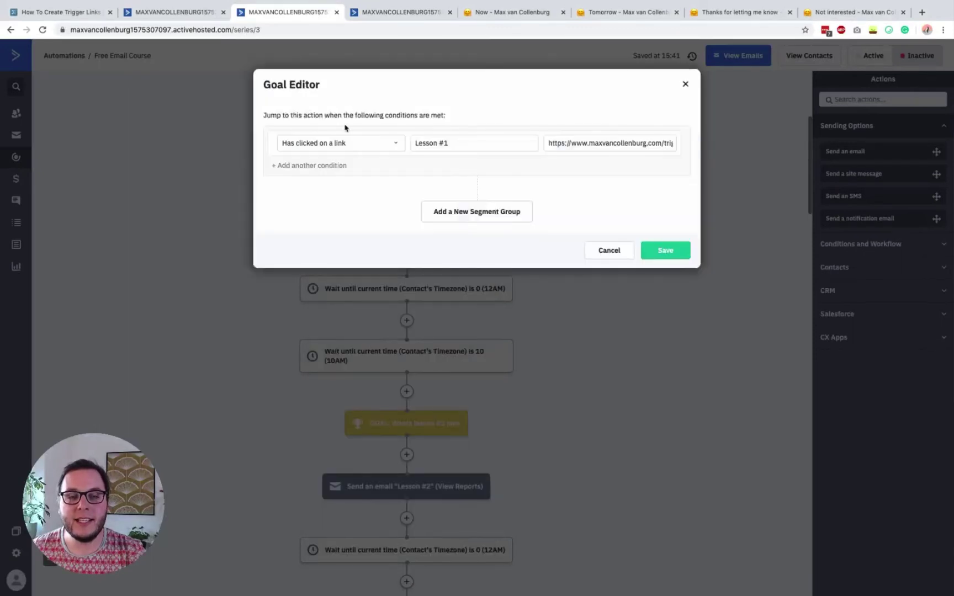
click(625, 144)
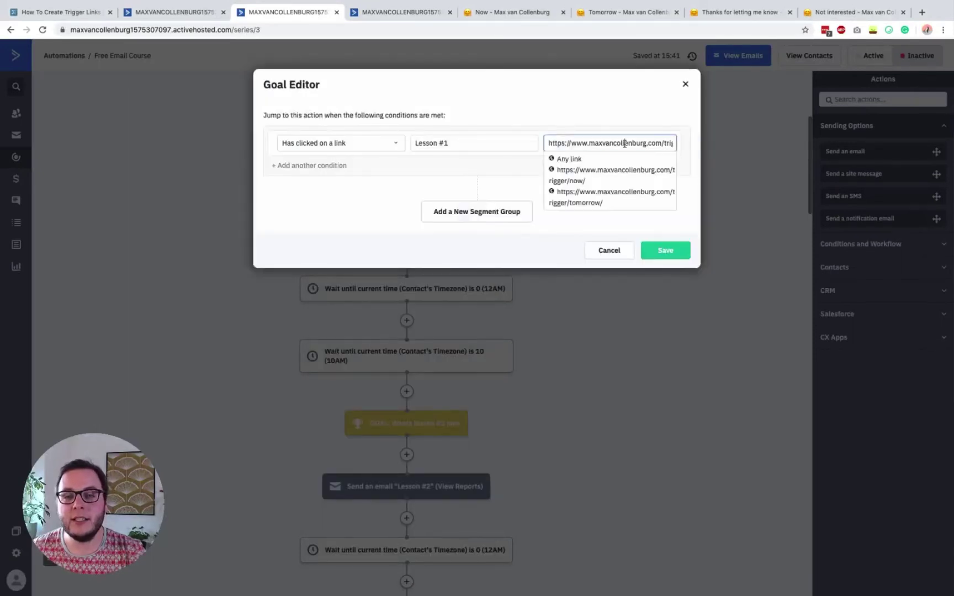
drag(600, 144, 673, 144)
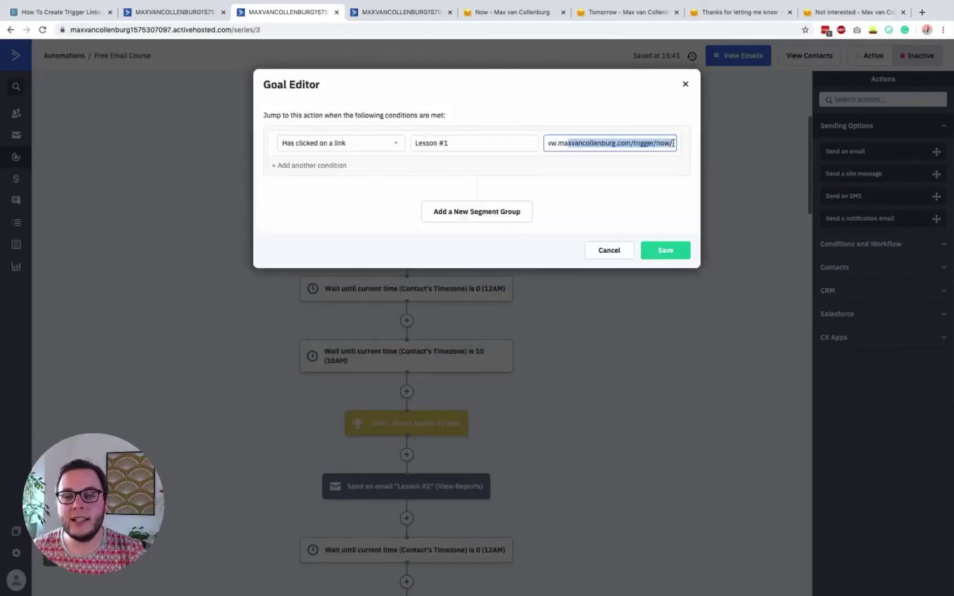
click(742, 152)
click(677, 294)
scroll(441, 415, down, 2)
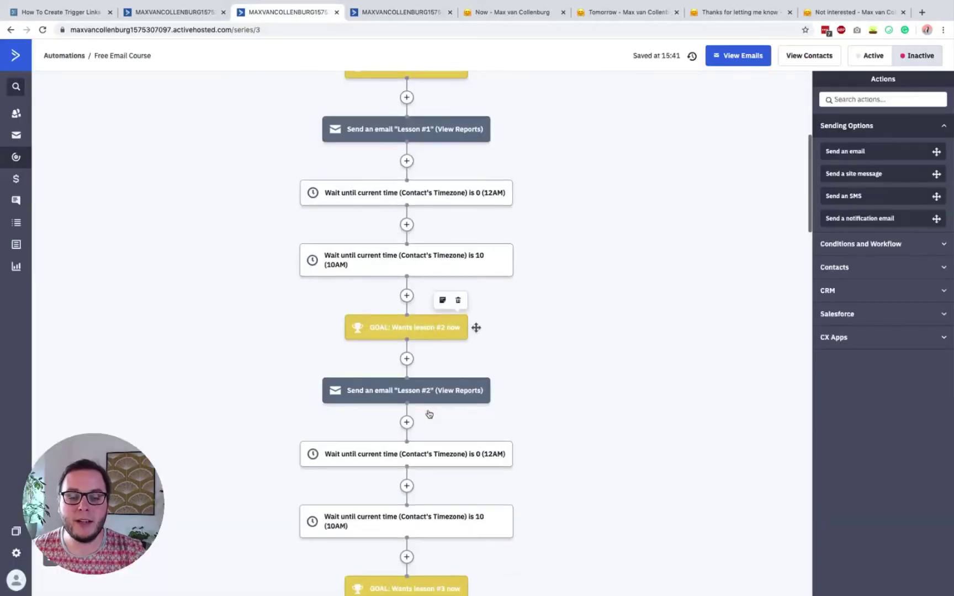
mouse_move(411, 390)
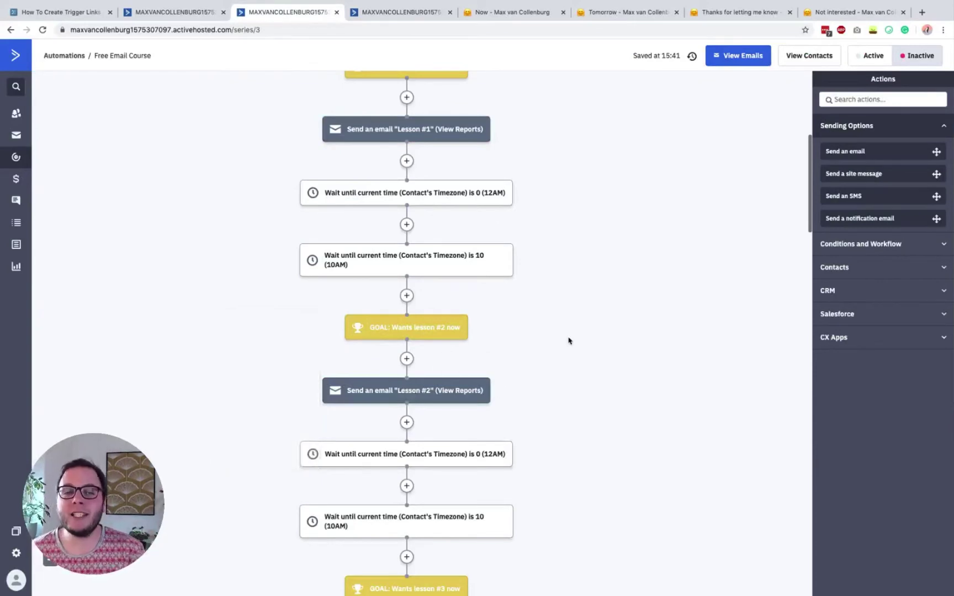
scroll(569, 386, up, 10)
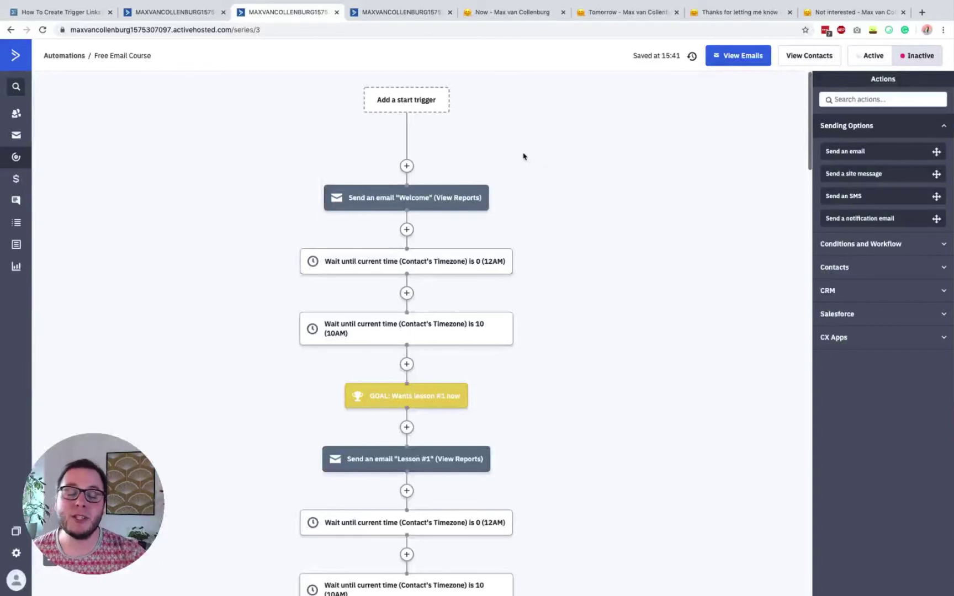
click(384, 16)
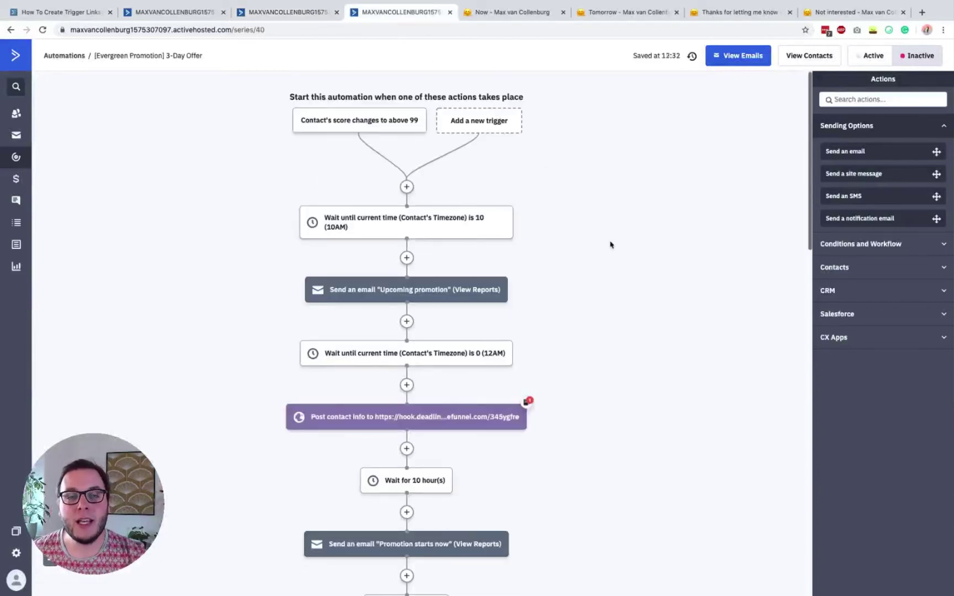
scroll(610, 245, down, 3)
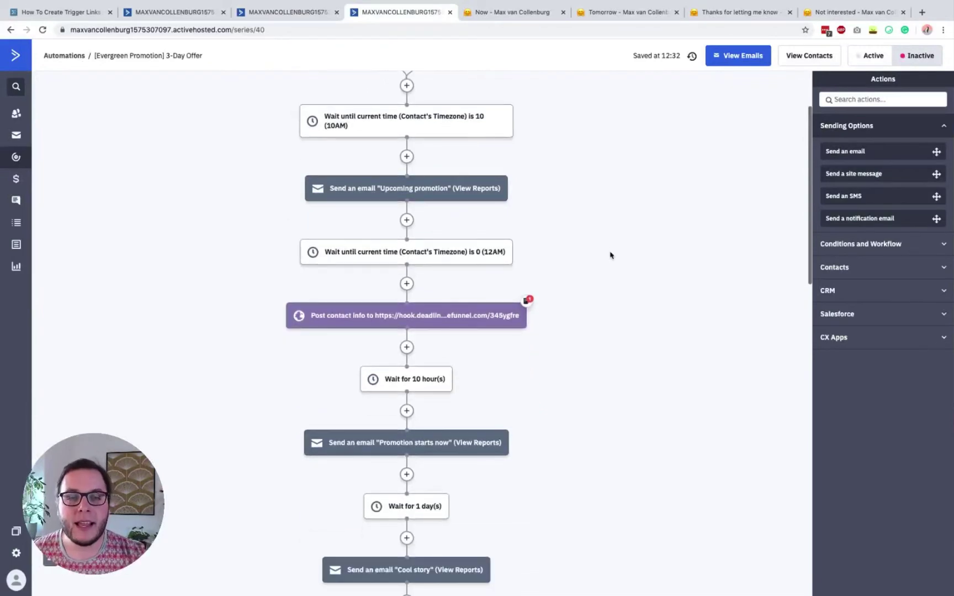
scroll(612, 296, up, 3)
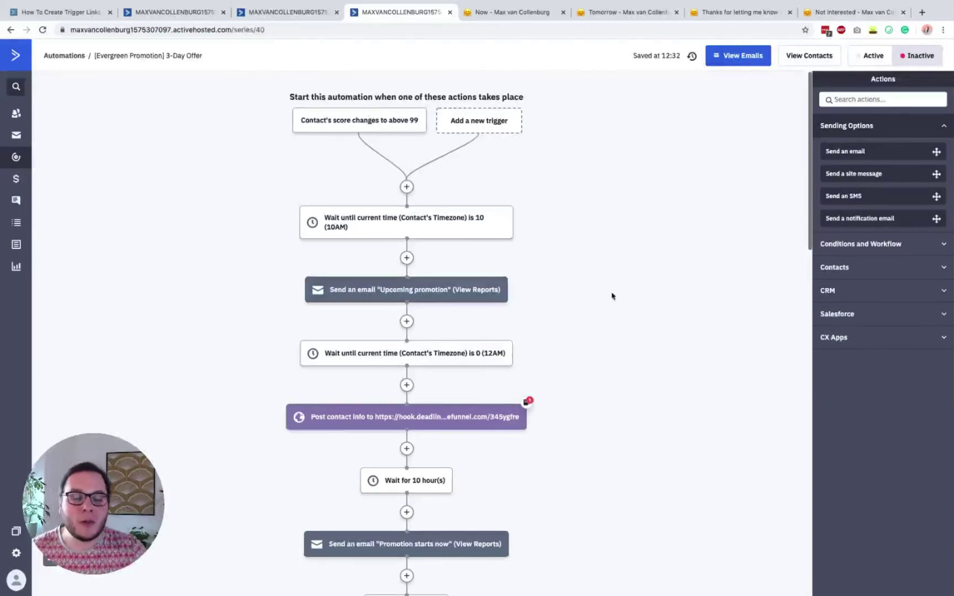
mouse_move(401, 286)
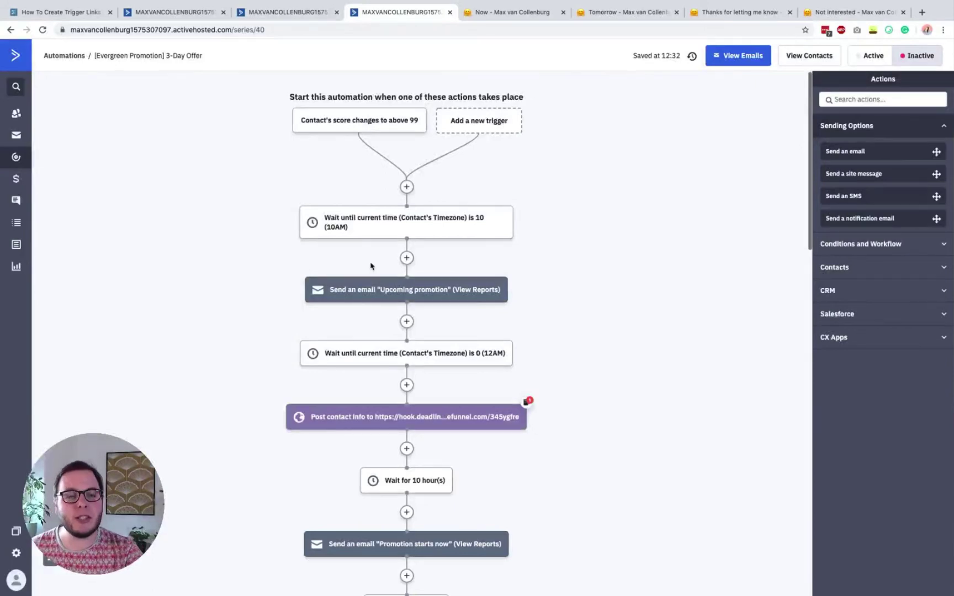
Open the 'Upcoming promotion' email step in the designer and scroll down to its footer
click(386, 295)
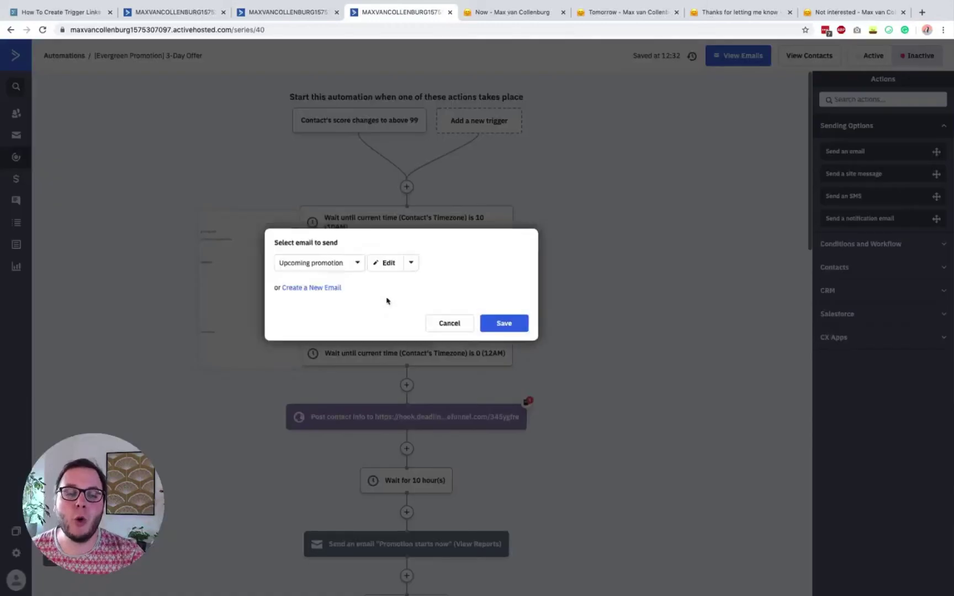
click(385, 264)
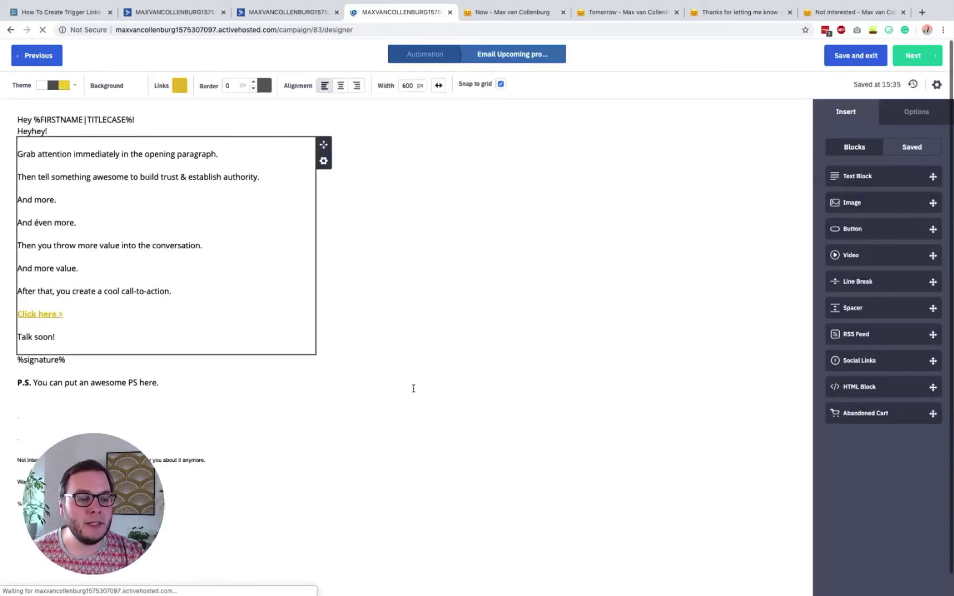
scroll(413, 390, down, 1)
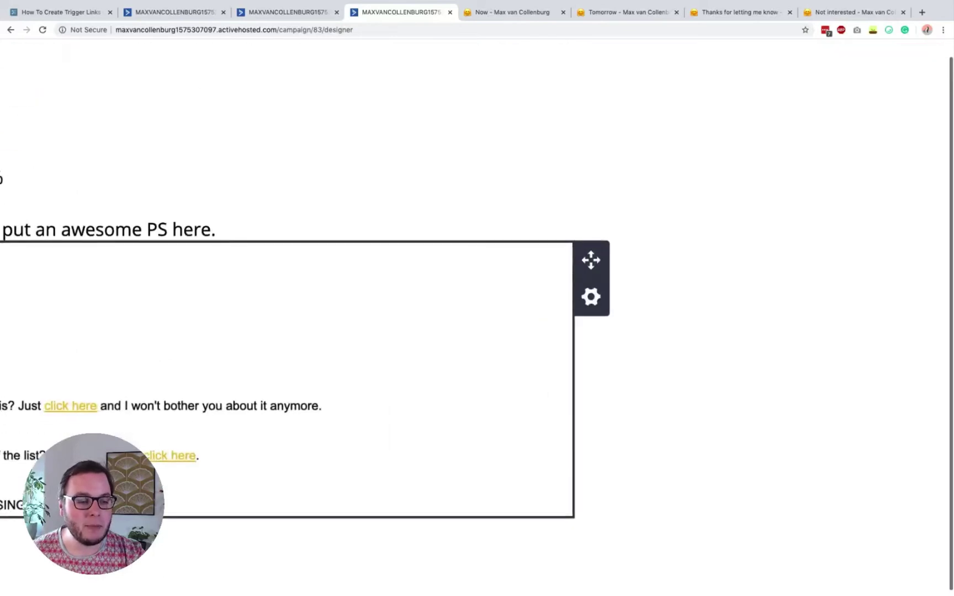
scroll(244, 456, left, 2)
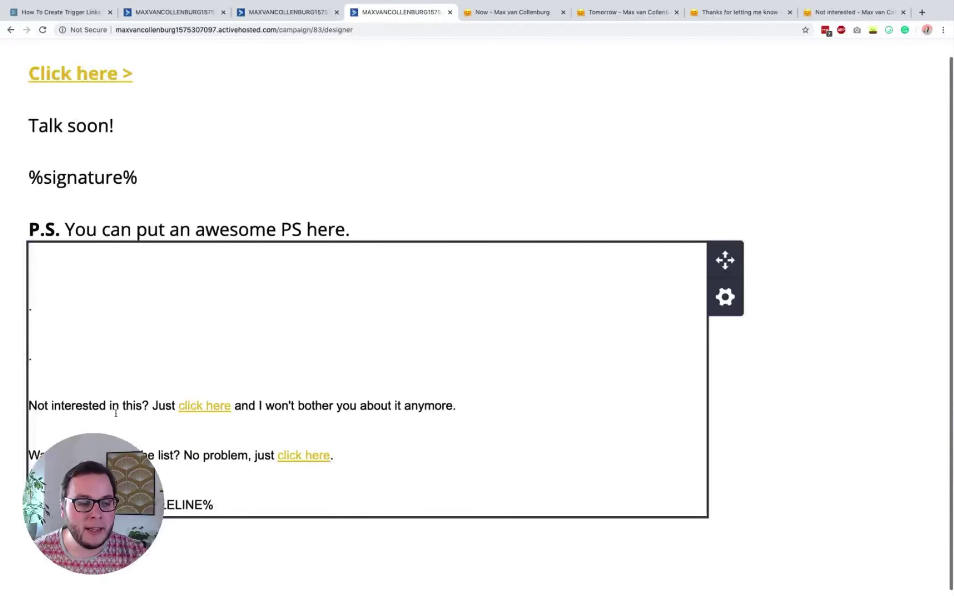
Select the 'Not interested in this?' footer line and check its 'click here' link
triple_click(58, 403)
double_click(57, 402)
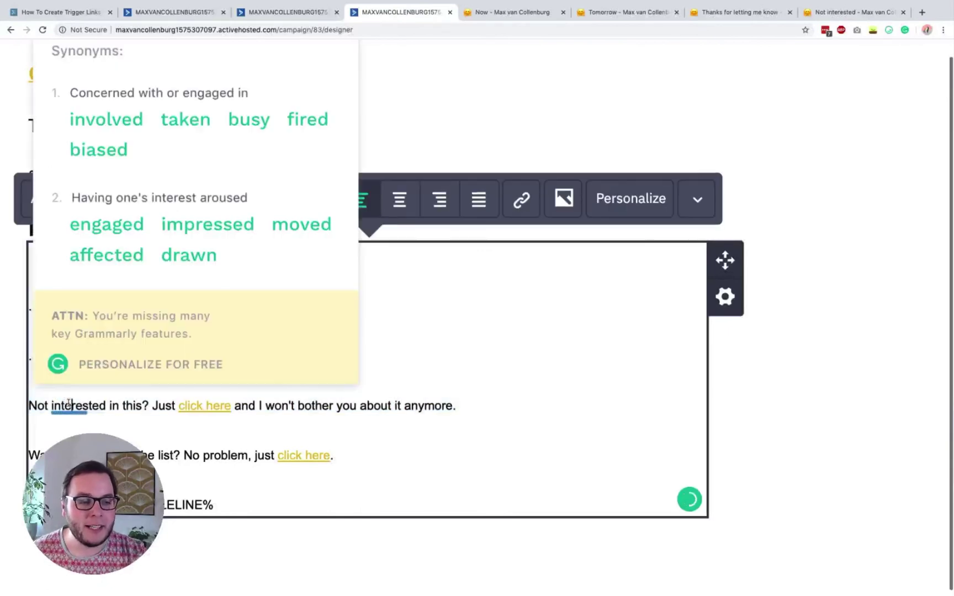
click(58, 402)
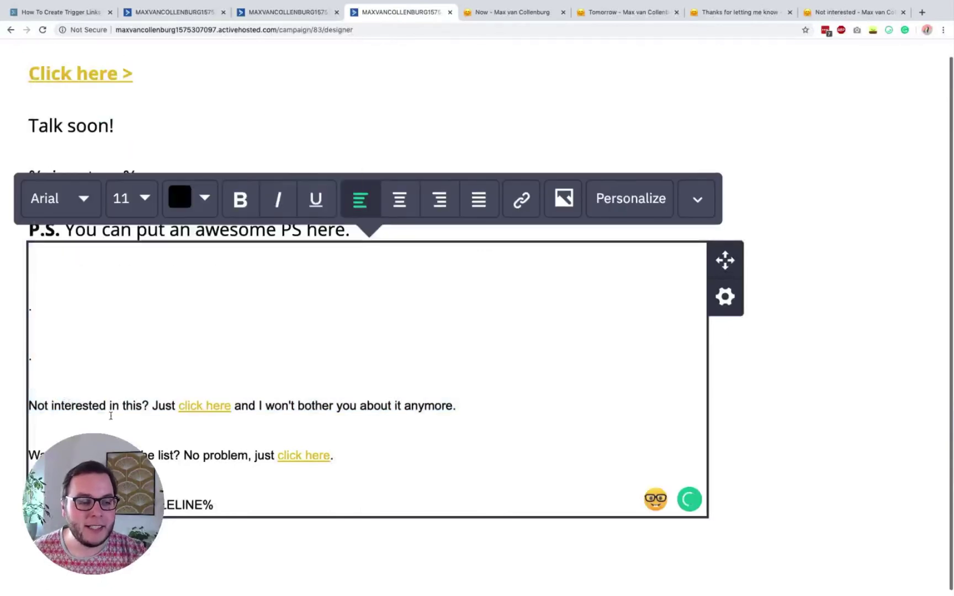
click(197, 405)
click(132, 406)
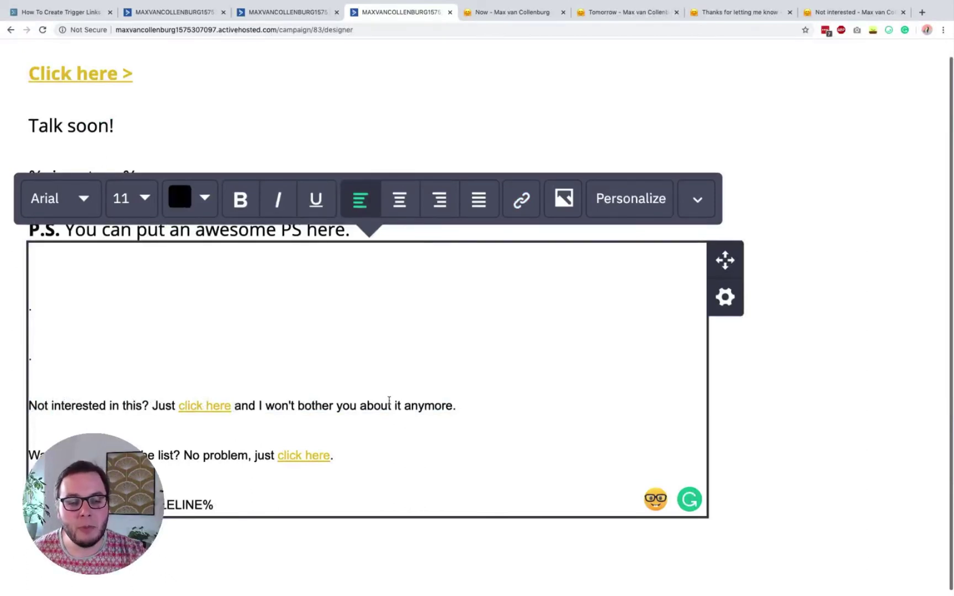
key(super+0)
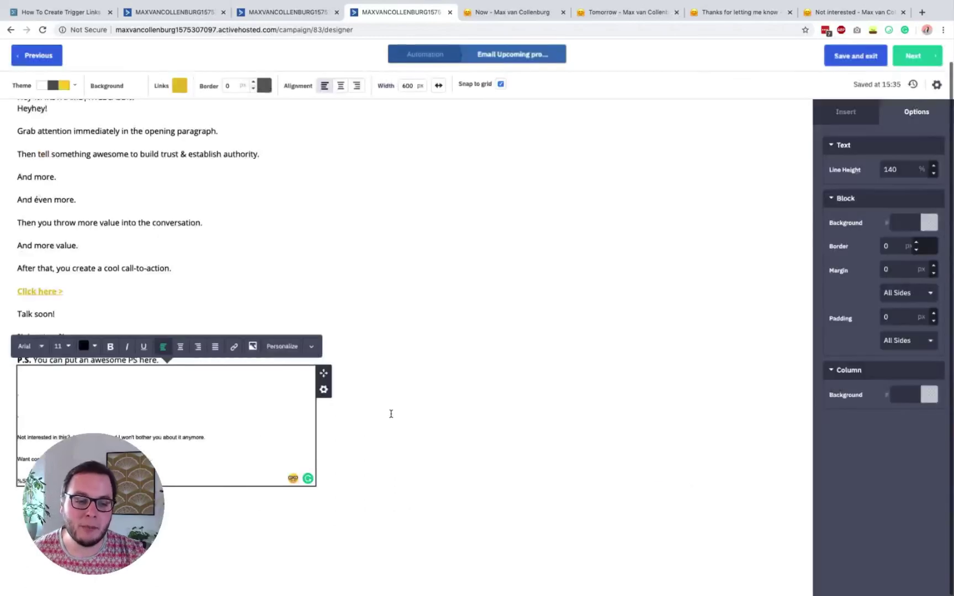
Check that the 'click here' link points to /trigger/not-interested/, then view that page
click(85, 434)
click(234, 347)
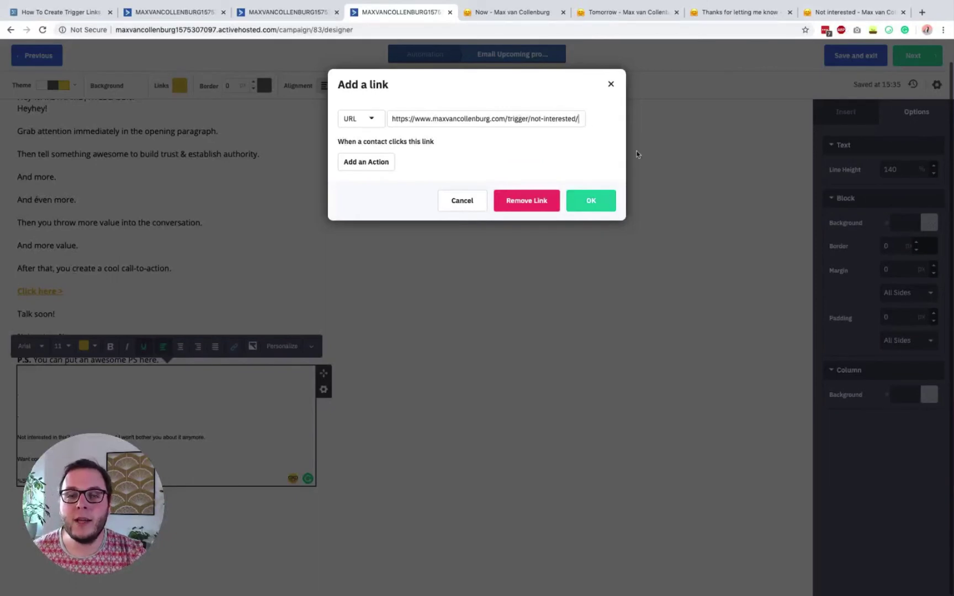
click(531, 317)
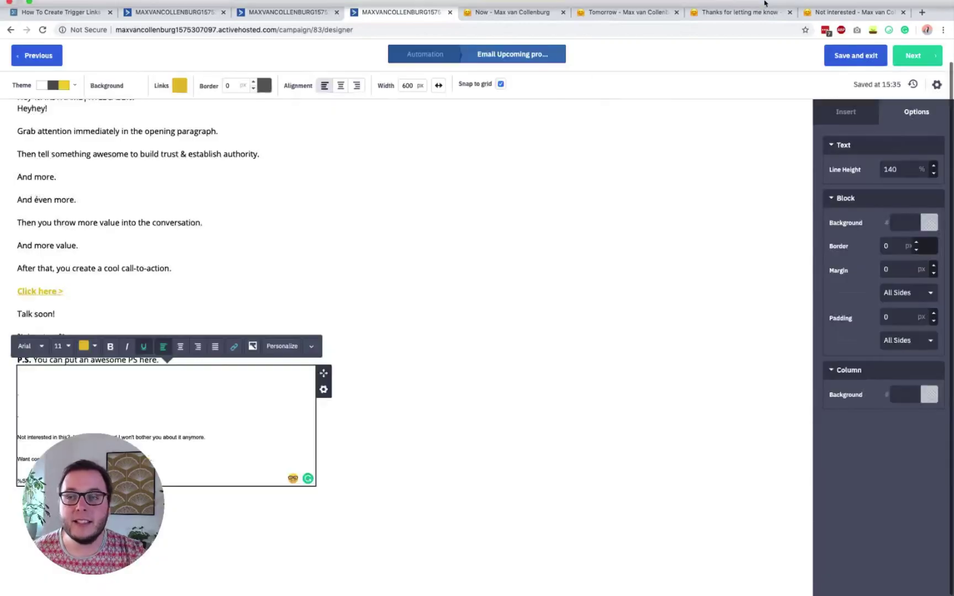
click(839, 14)
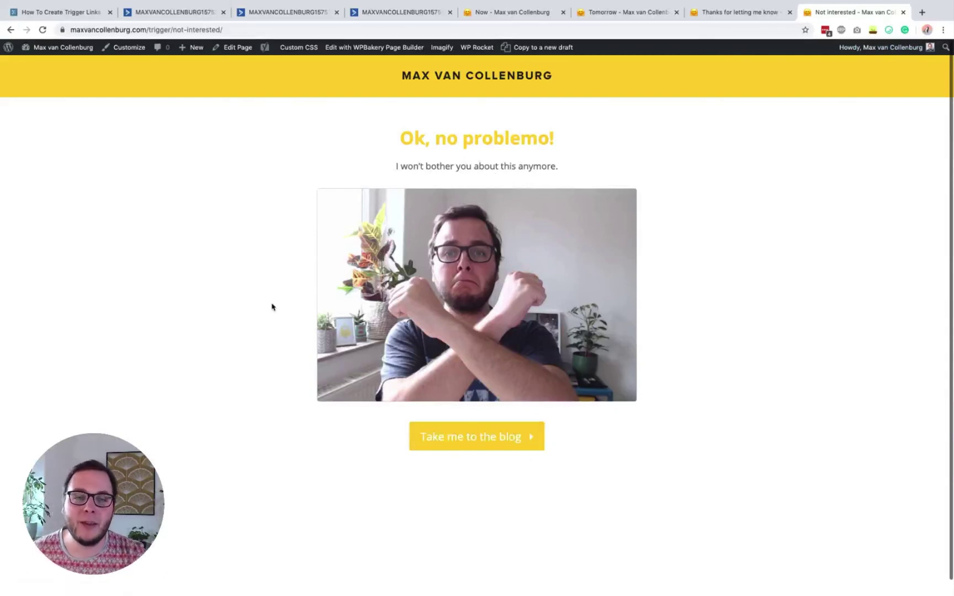
Switch back to the ActiveCampaign tab showing the 'Upcoming promotion' email designer
click(378, 17)
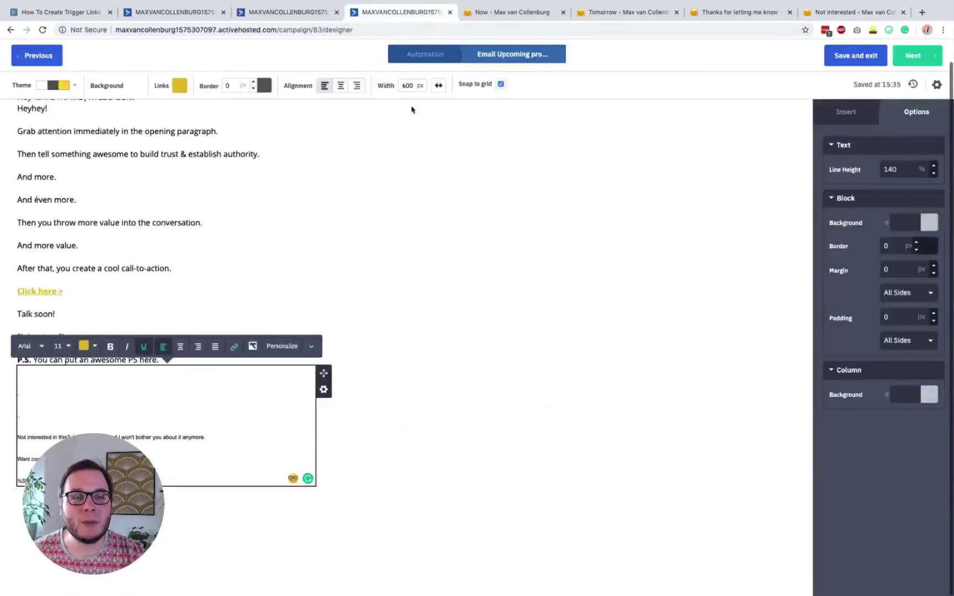
Return to the 3-Day Offer workflow and scroll down to the No branch's 'Not interested' goal
click(430, 55)
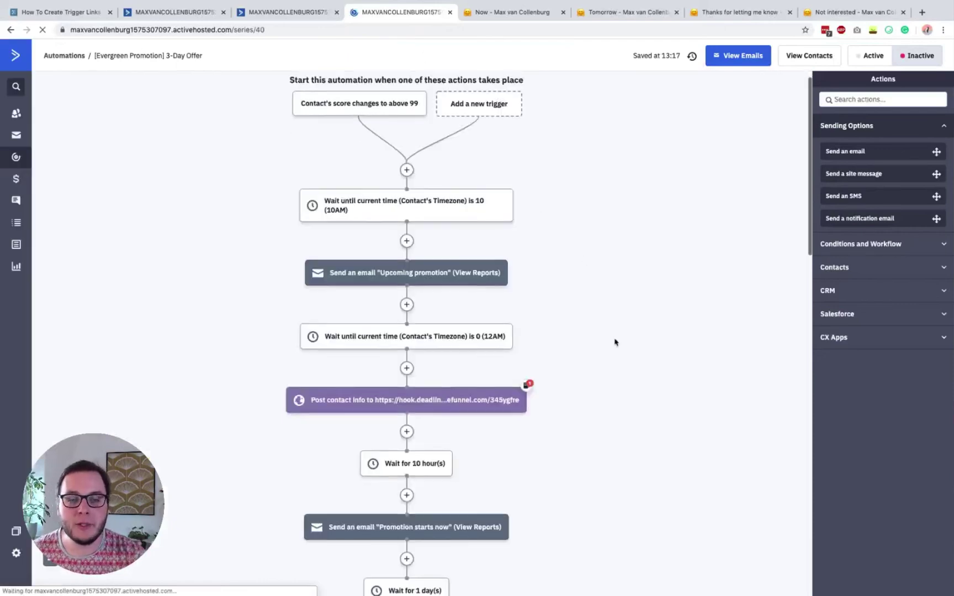
scroll(445, 142, down, 10)
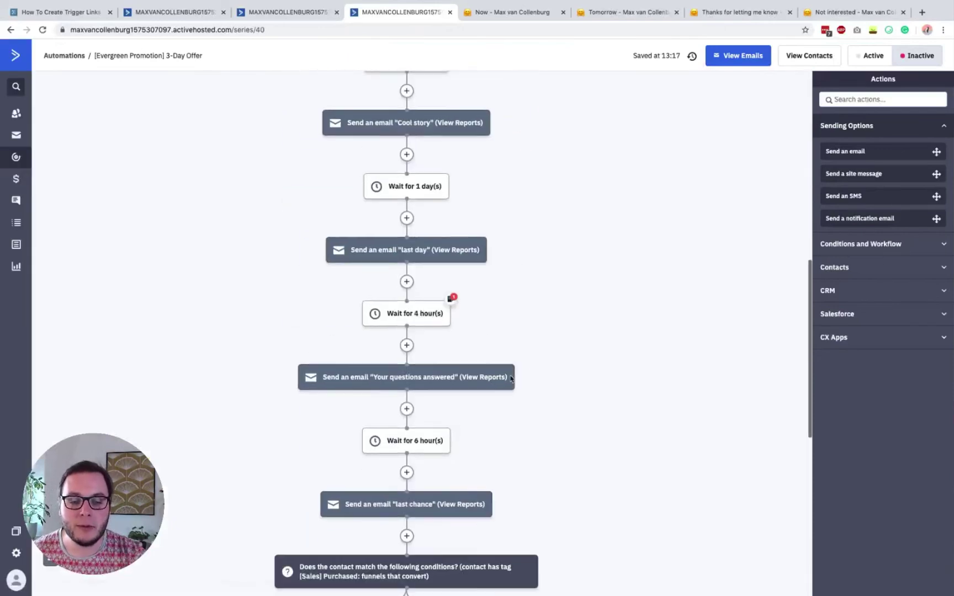
scroll(511, 379, down, 6)
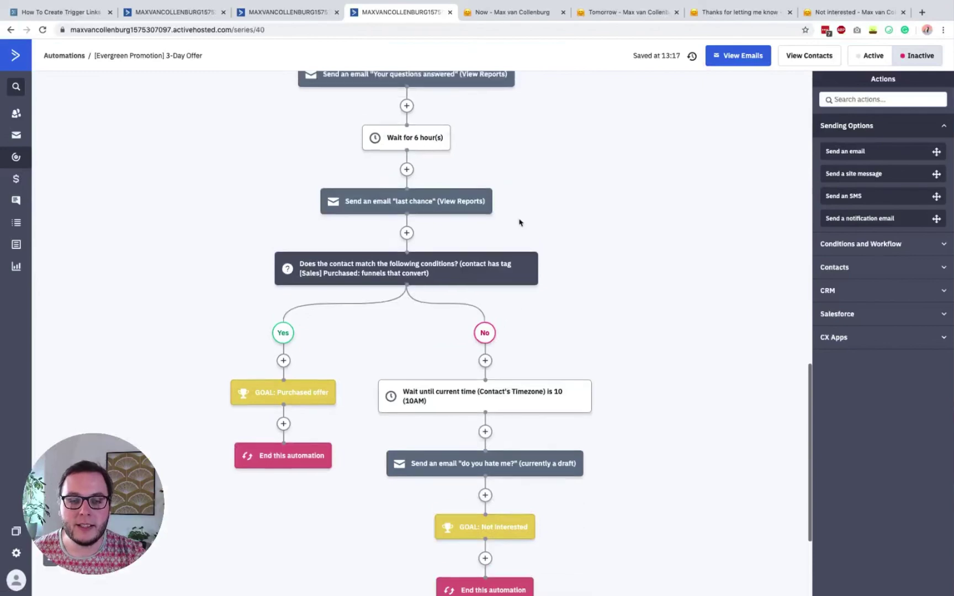
scroll(454, 132, up, 8)
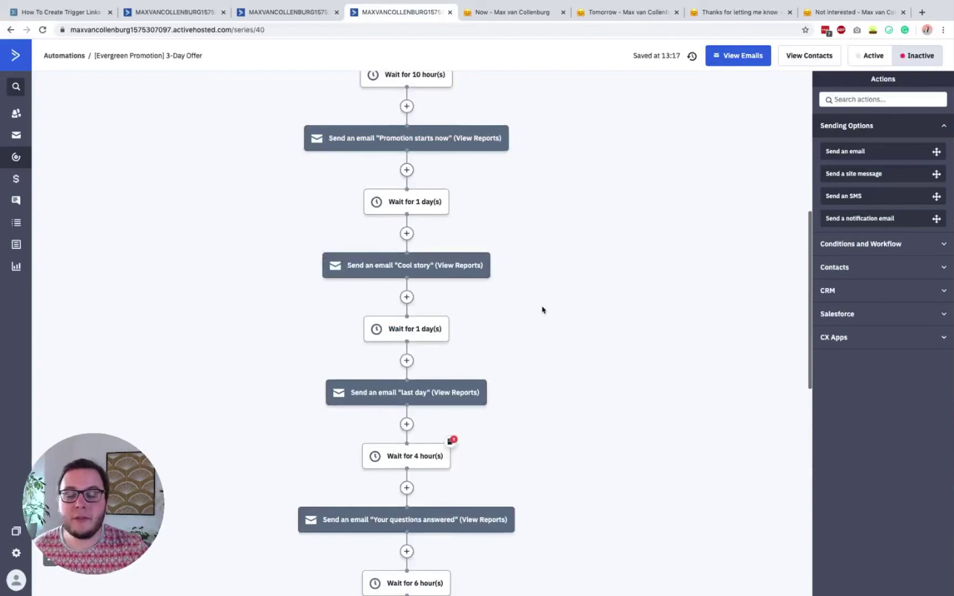
scroll(542, 309, down, 10)
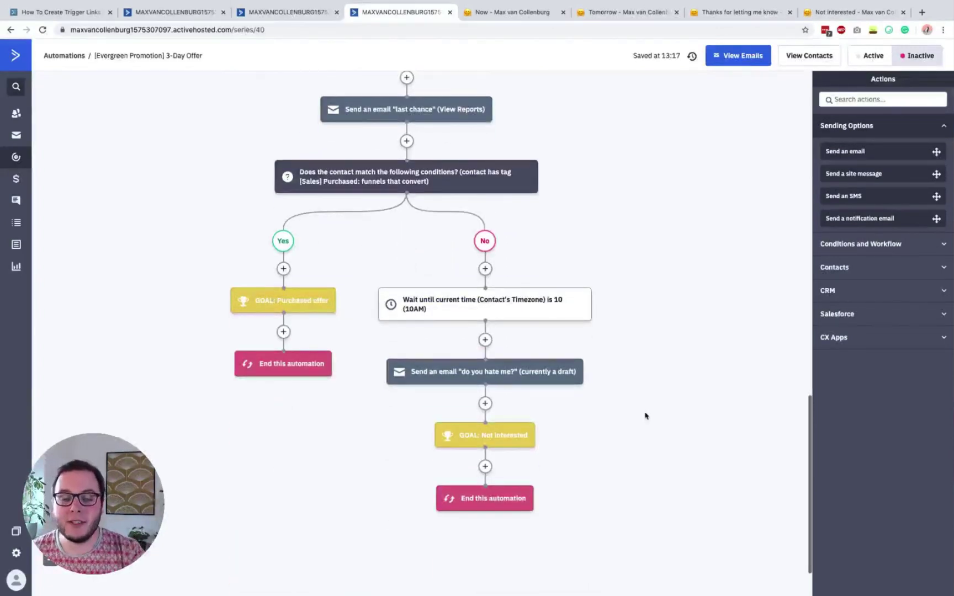
click(515, 442)
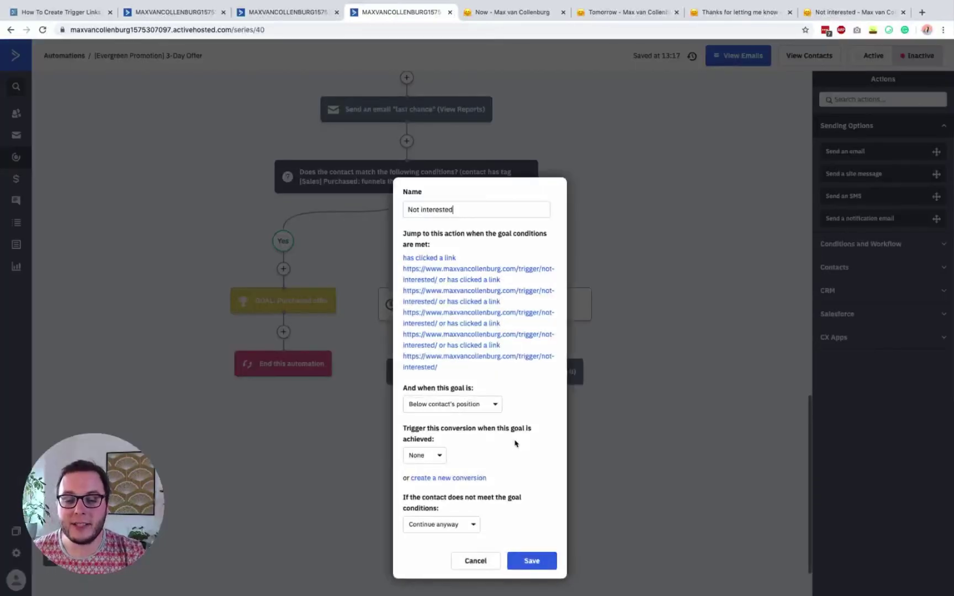
click(448, 335)
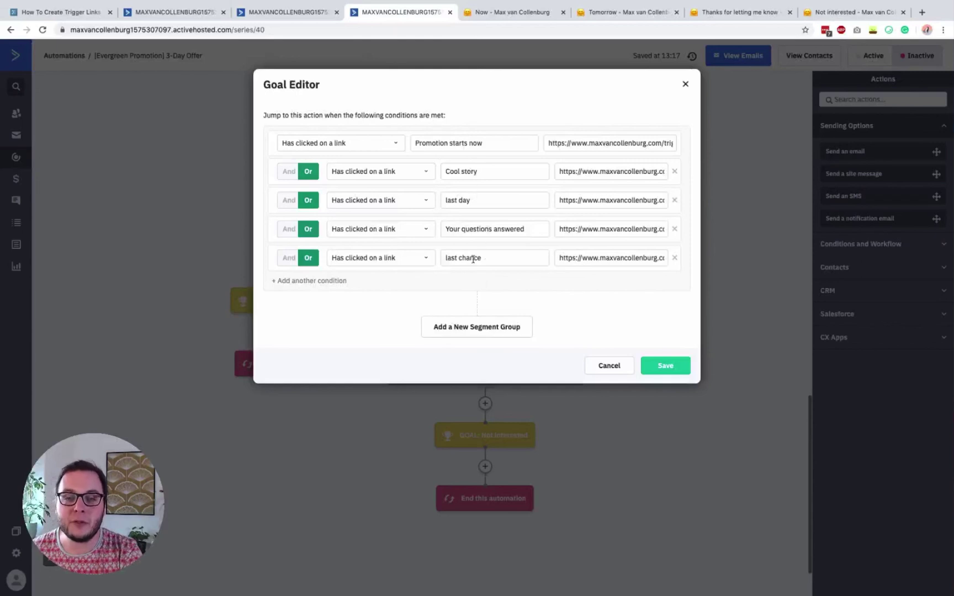
click(593, 137)
drag(593, 137, 685, 147)
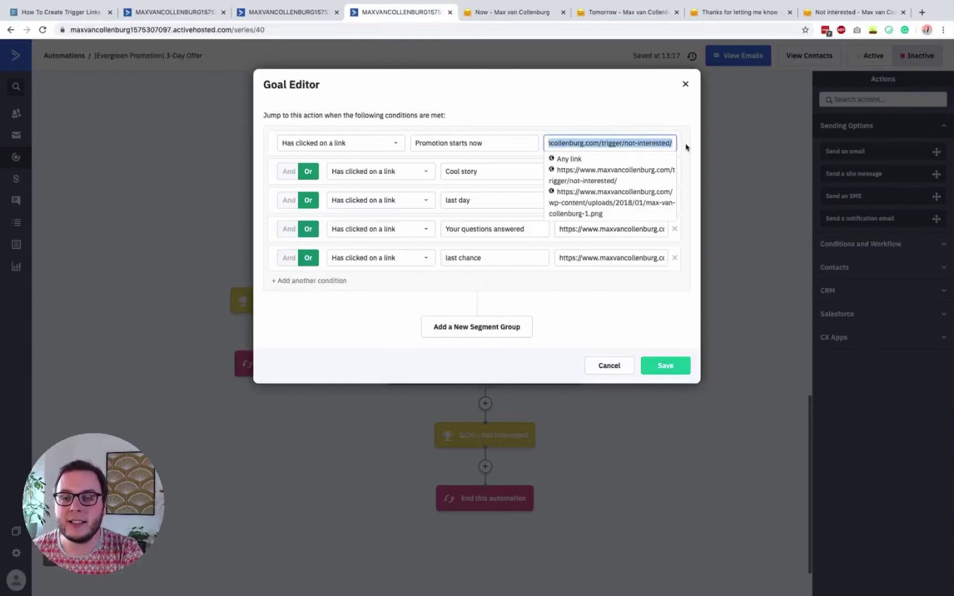
click(641, 127)
click(621, 171)
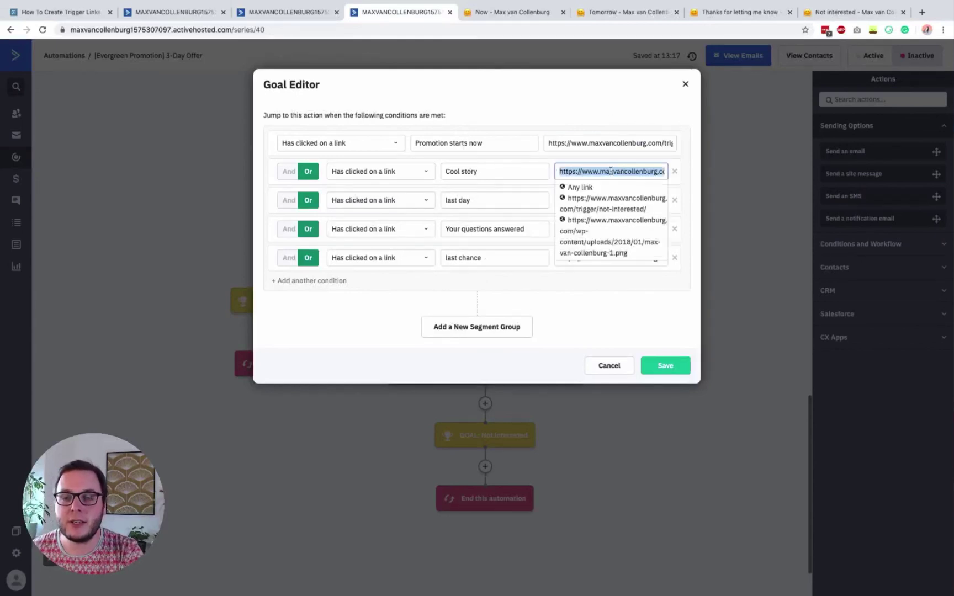
drag(621, 171, 704, 171)
click(728, 164)
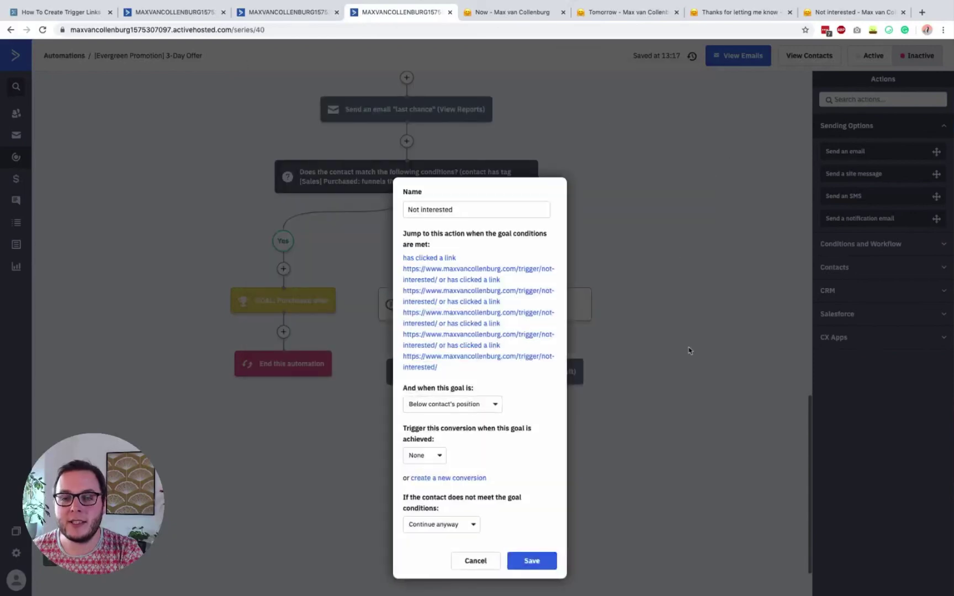
click(682, 258)
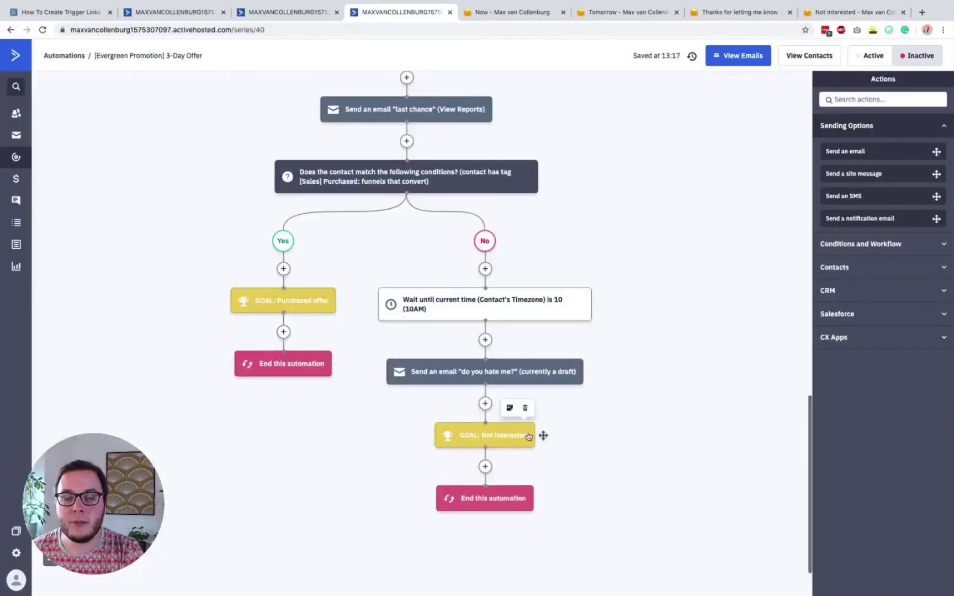
scroll(524, 414, up, 10)
scroll(535, 243, down, 12)
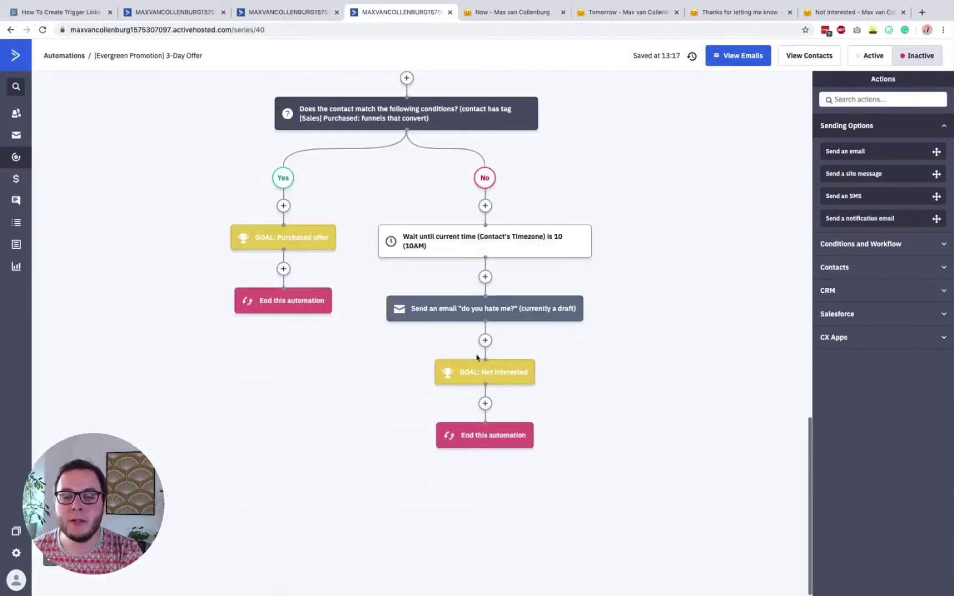
mouse_move(499, 373)
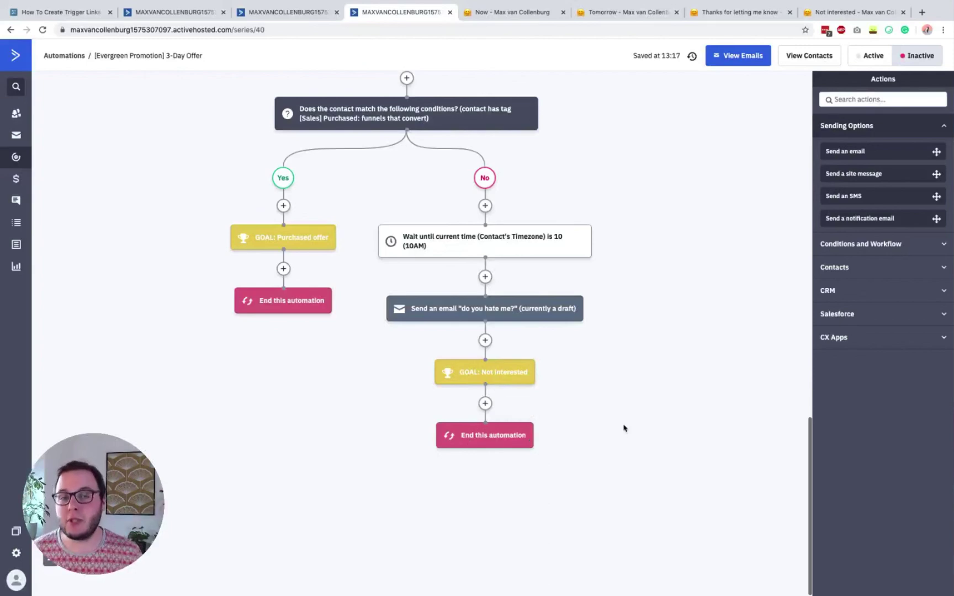
scroll(624, 428, up, 15)
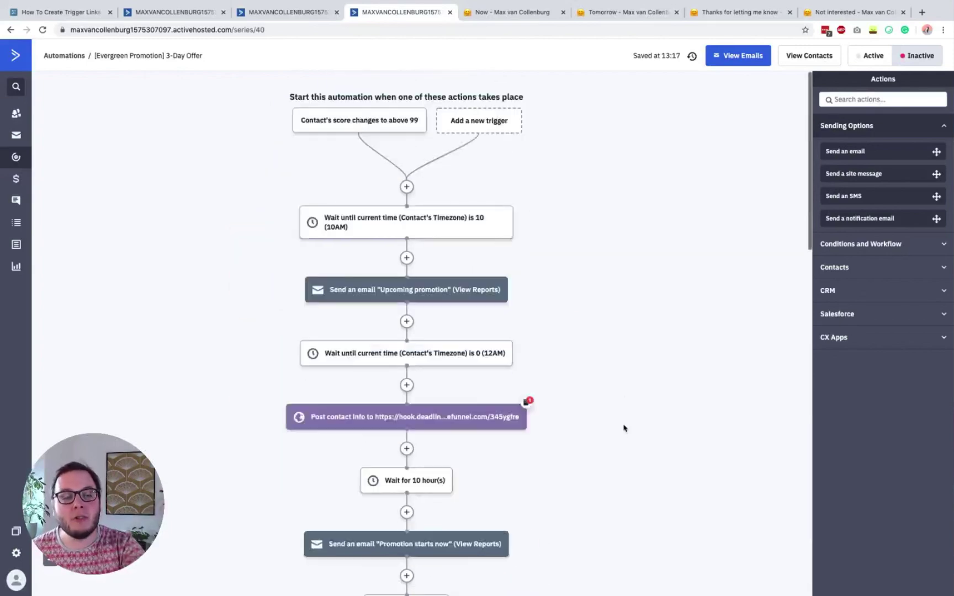
scroll(623, 428, down, 4)
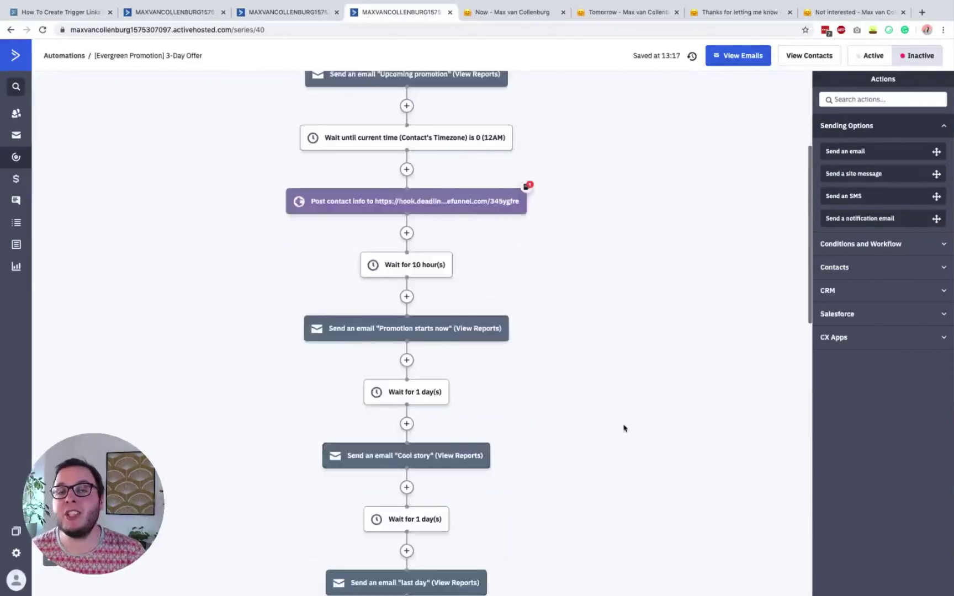